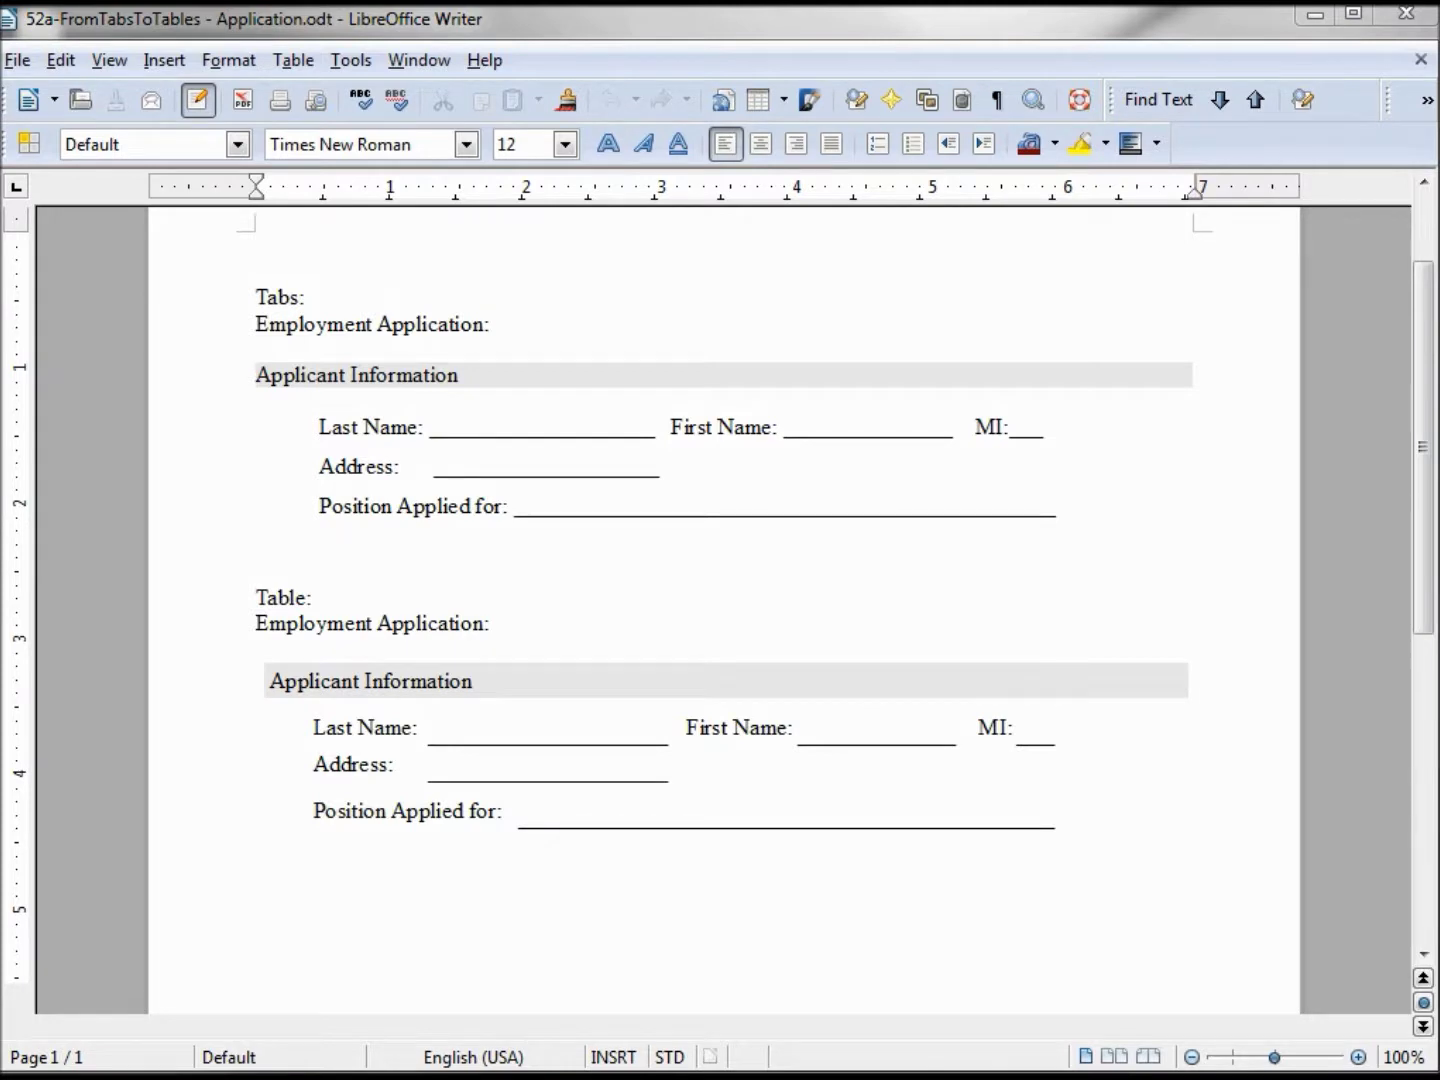
# - Enter Doe as the tab form's last name and John as its first name, removing the extra space
pyautogui.click(441, 423)
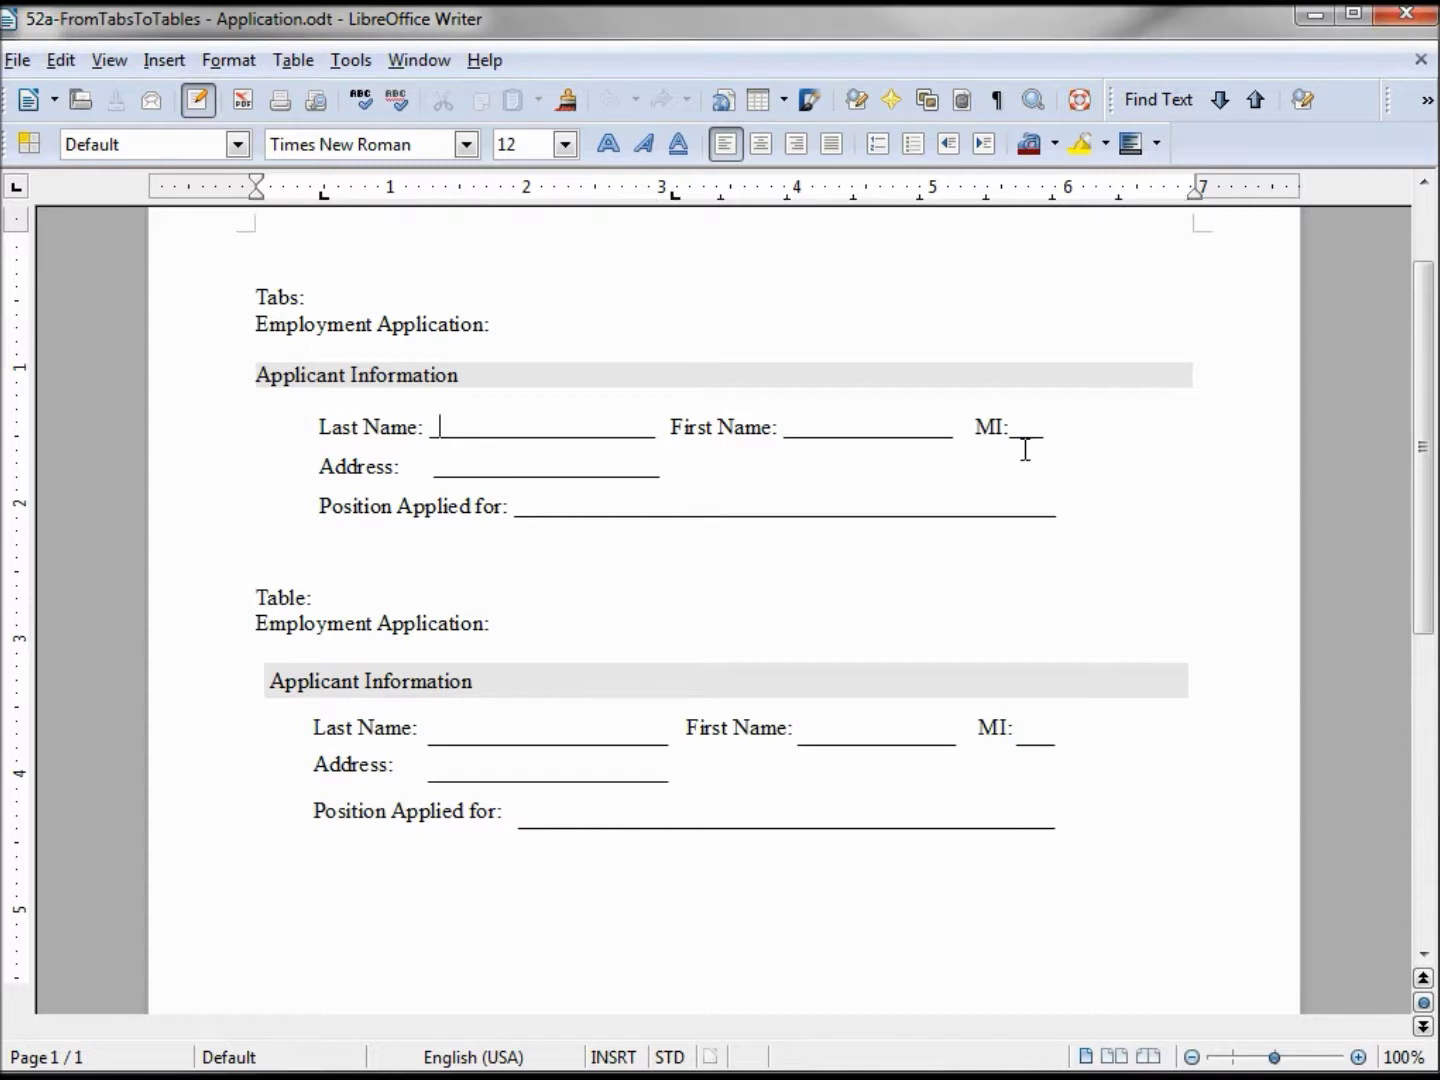
pyautogui.write('Doe')
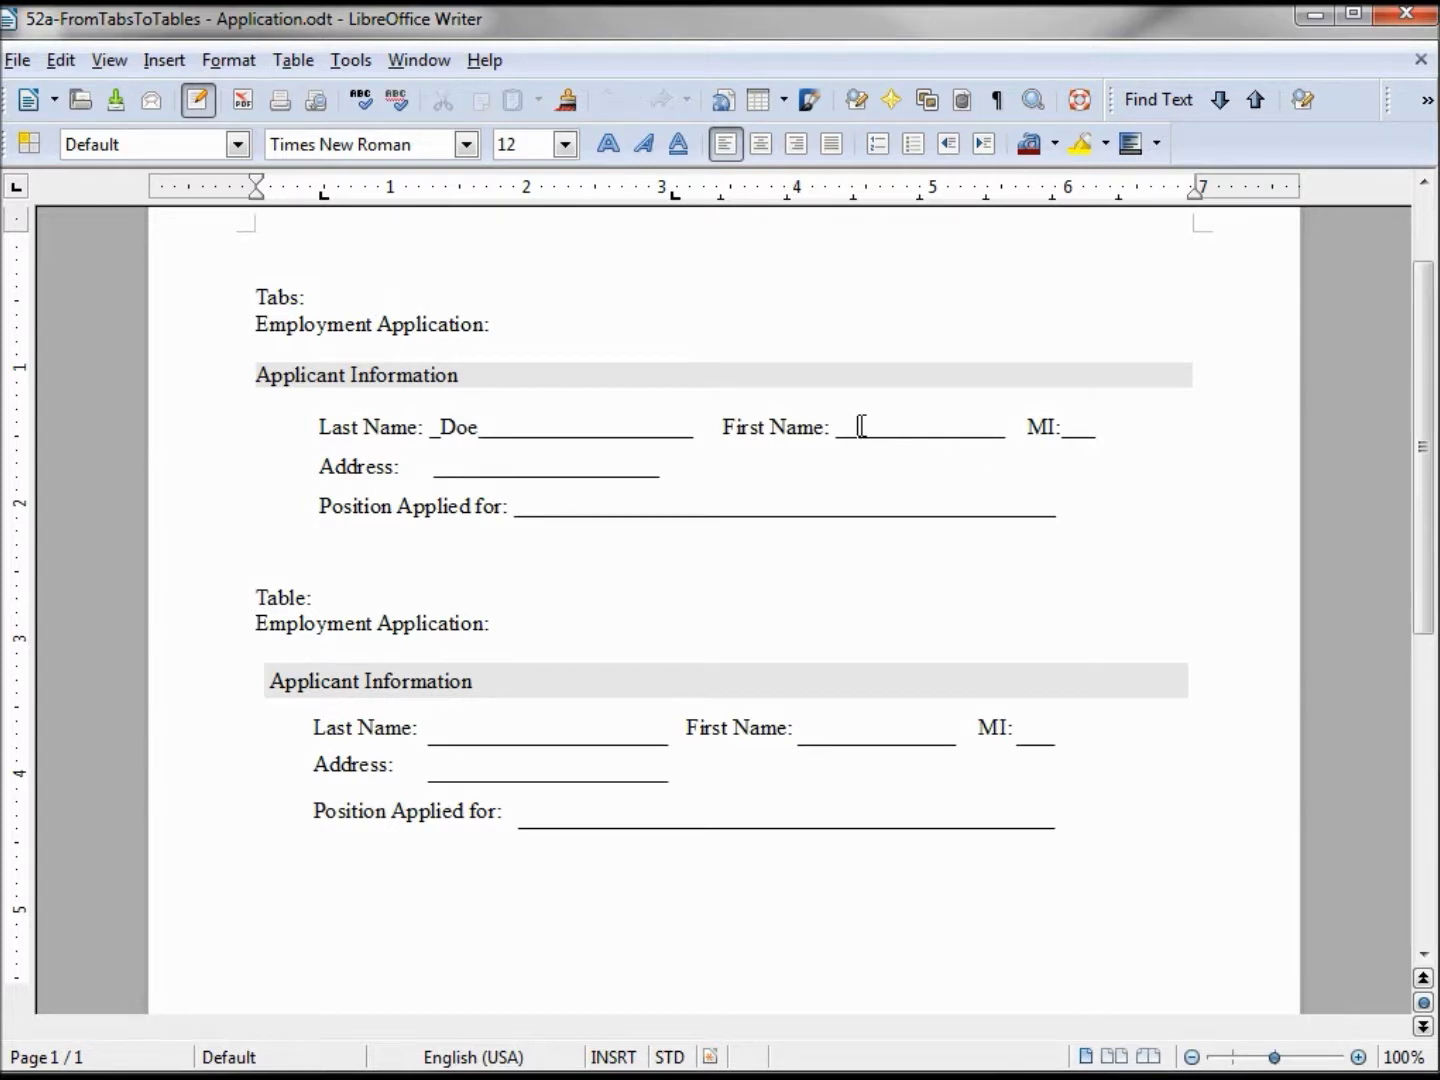
pyautogui.click(484, 427)
pyautogui.press('BackSpace')
pyautogui.press('Right')
pyautogui.press('Right')
pyautogui.press('Right')
pyautogui.press('Right')
pyautogui.press('Right')
pyautogui.press('Right')
pyautogui.press('Right')
pyautogui.press('Right')
pyautogui.press('Right')
pyautogui.press('Right')
pyautogui.press('Right')
pyautogui.press('Right')
pyautogui.press('Right')
pyautogui.press('Right')
pyautogui.press('Right')
pyautogui.press('Right')
pyautogui.press('Right')
pyautogui.press('Right')
pyautogui.press('Right')
pyautogui.press('Right')
pyautogui.press('Right')
pyautogui.press('Right')
pyautogui.press('Right')
pyautogui.press('Right')
pyautogui.press('Right')
pyautogui.press('Right')
pyautogui.write('John')
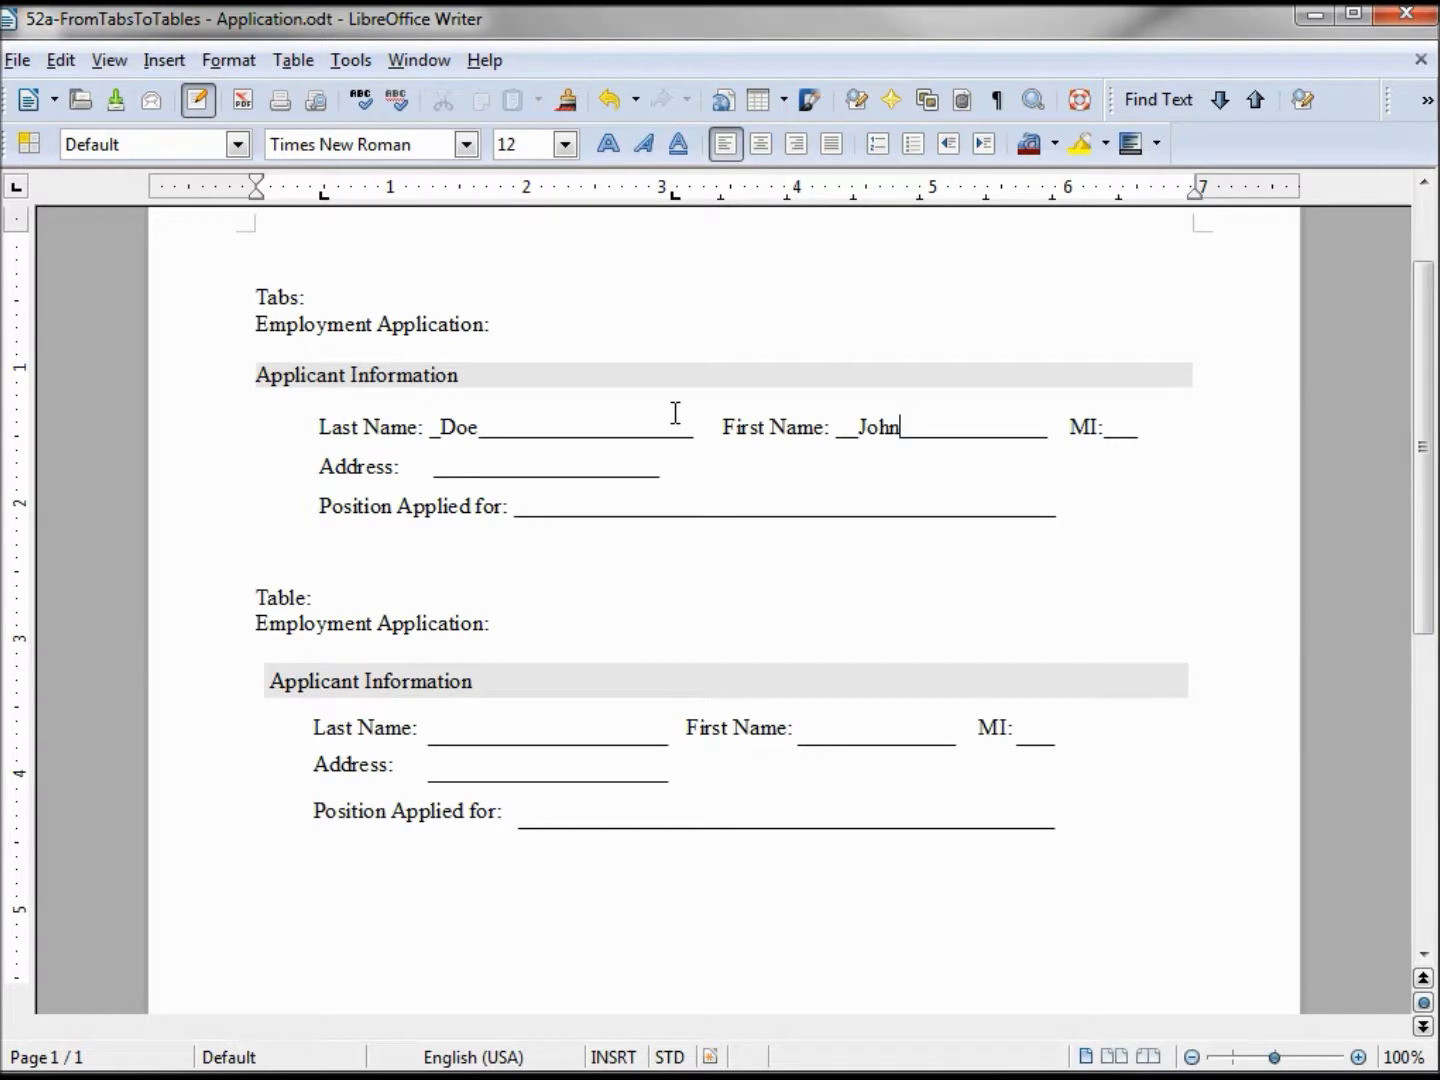
pyautogui.click(457, 729)
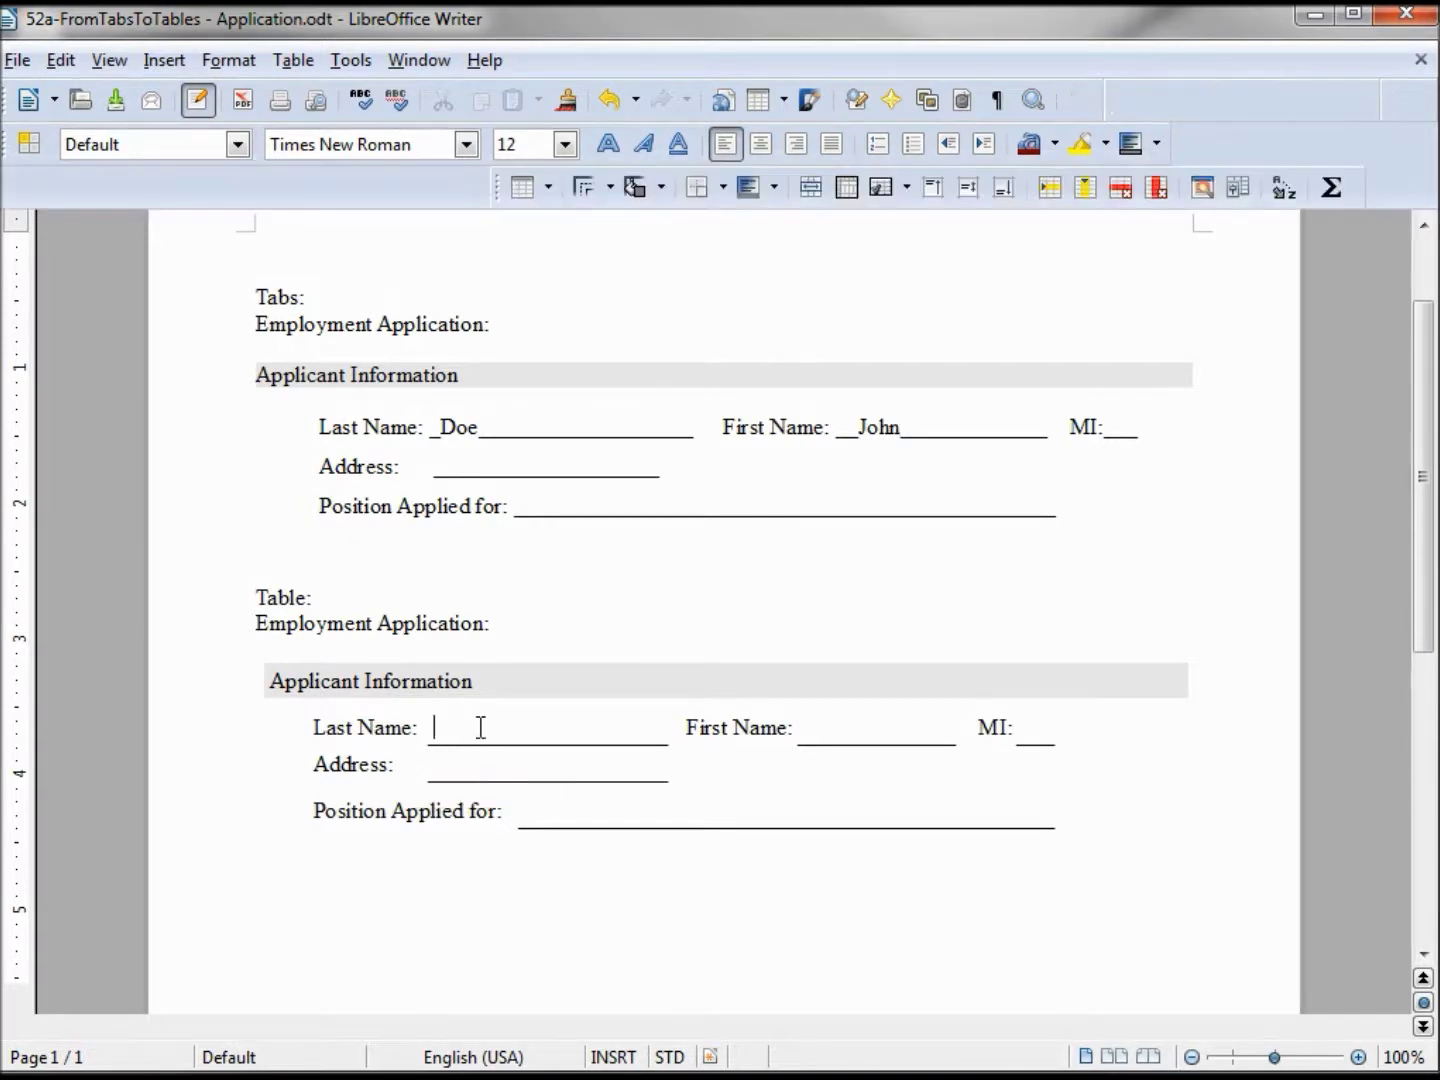
# - Enter Doe in the table's Last Name cell and John in its First Name cell
pyautogui.write('Doe')
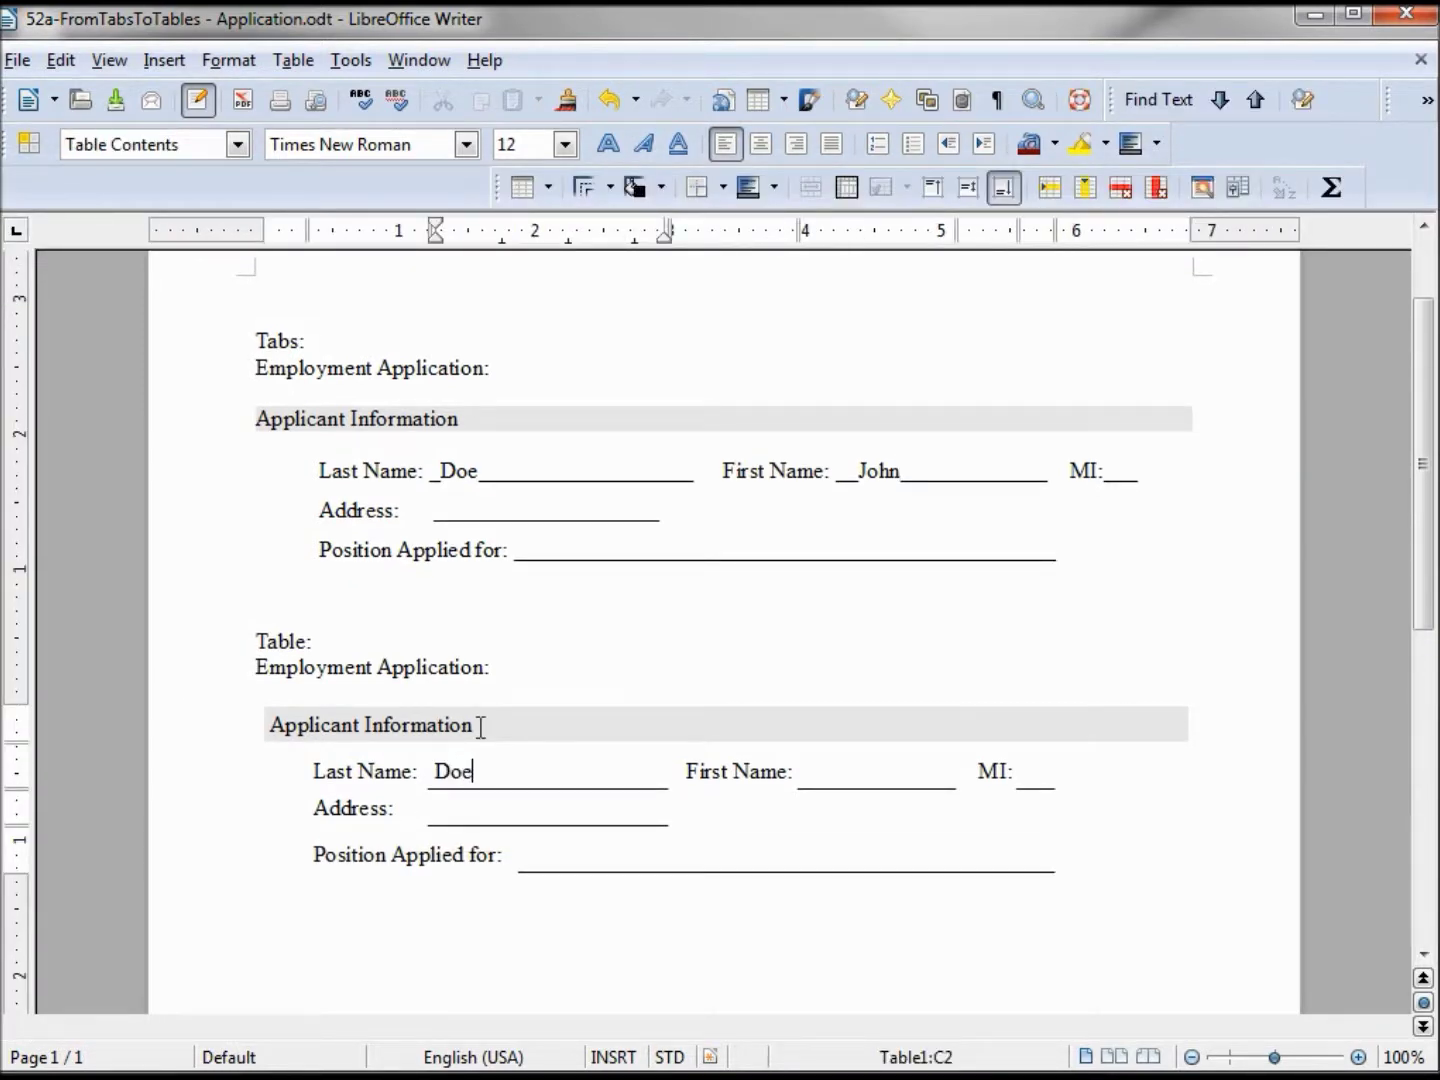
pyautogui.press('End')
pyautogui.press('Tab')
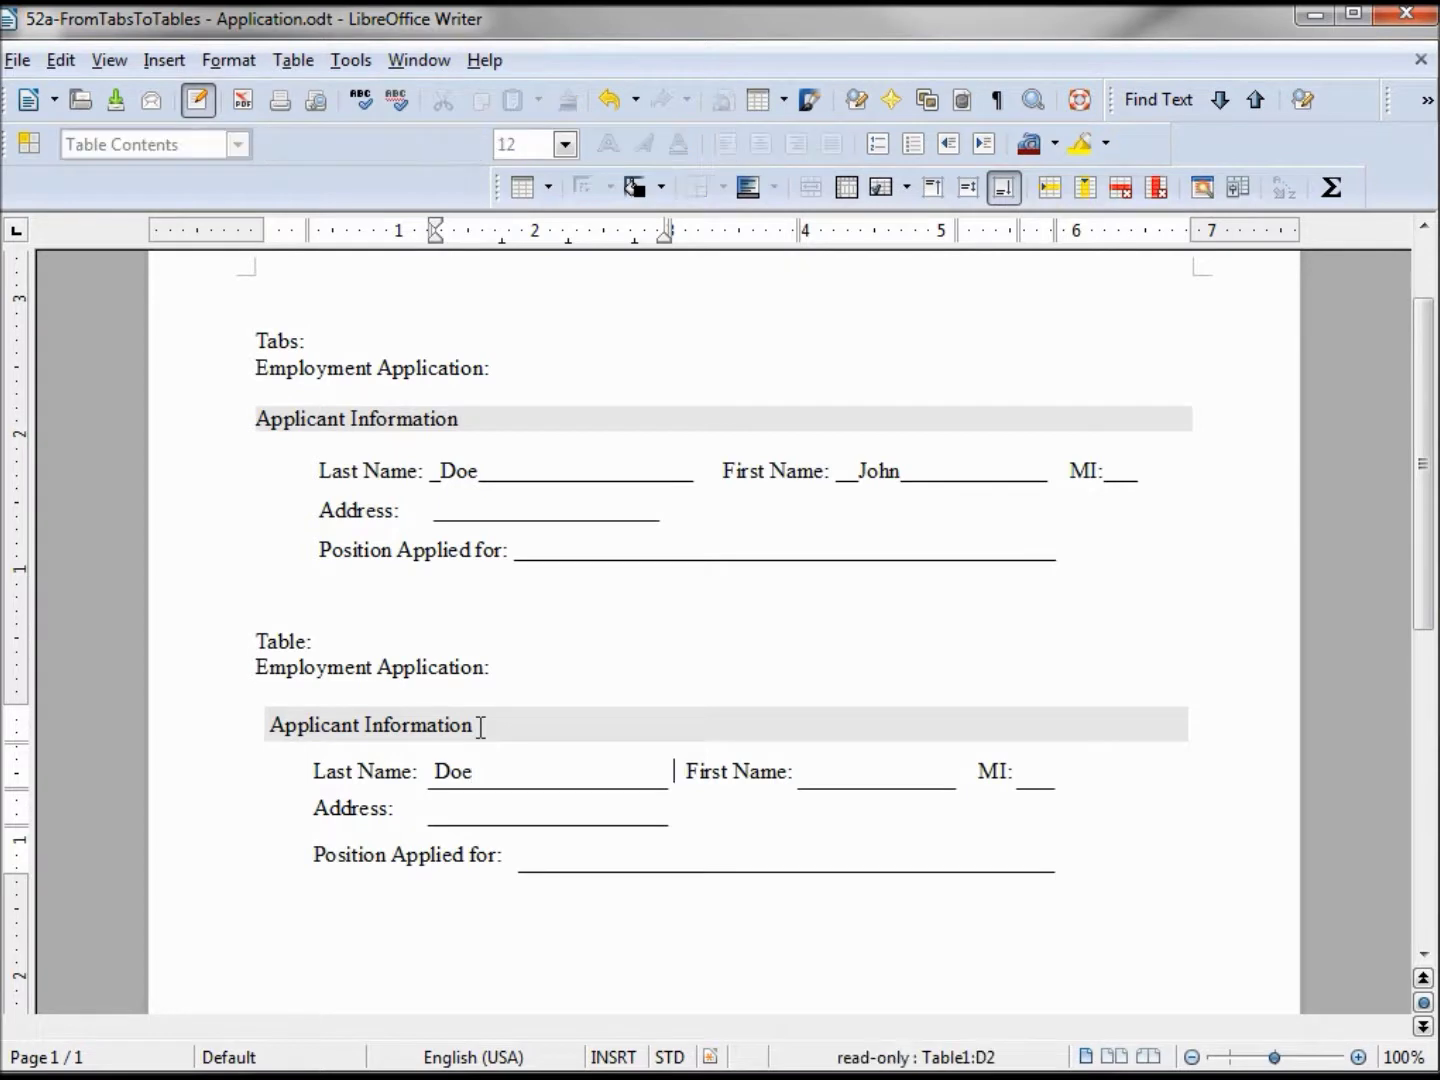
pyautogui.press('Tab')
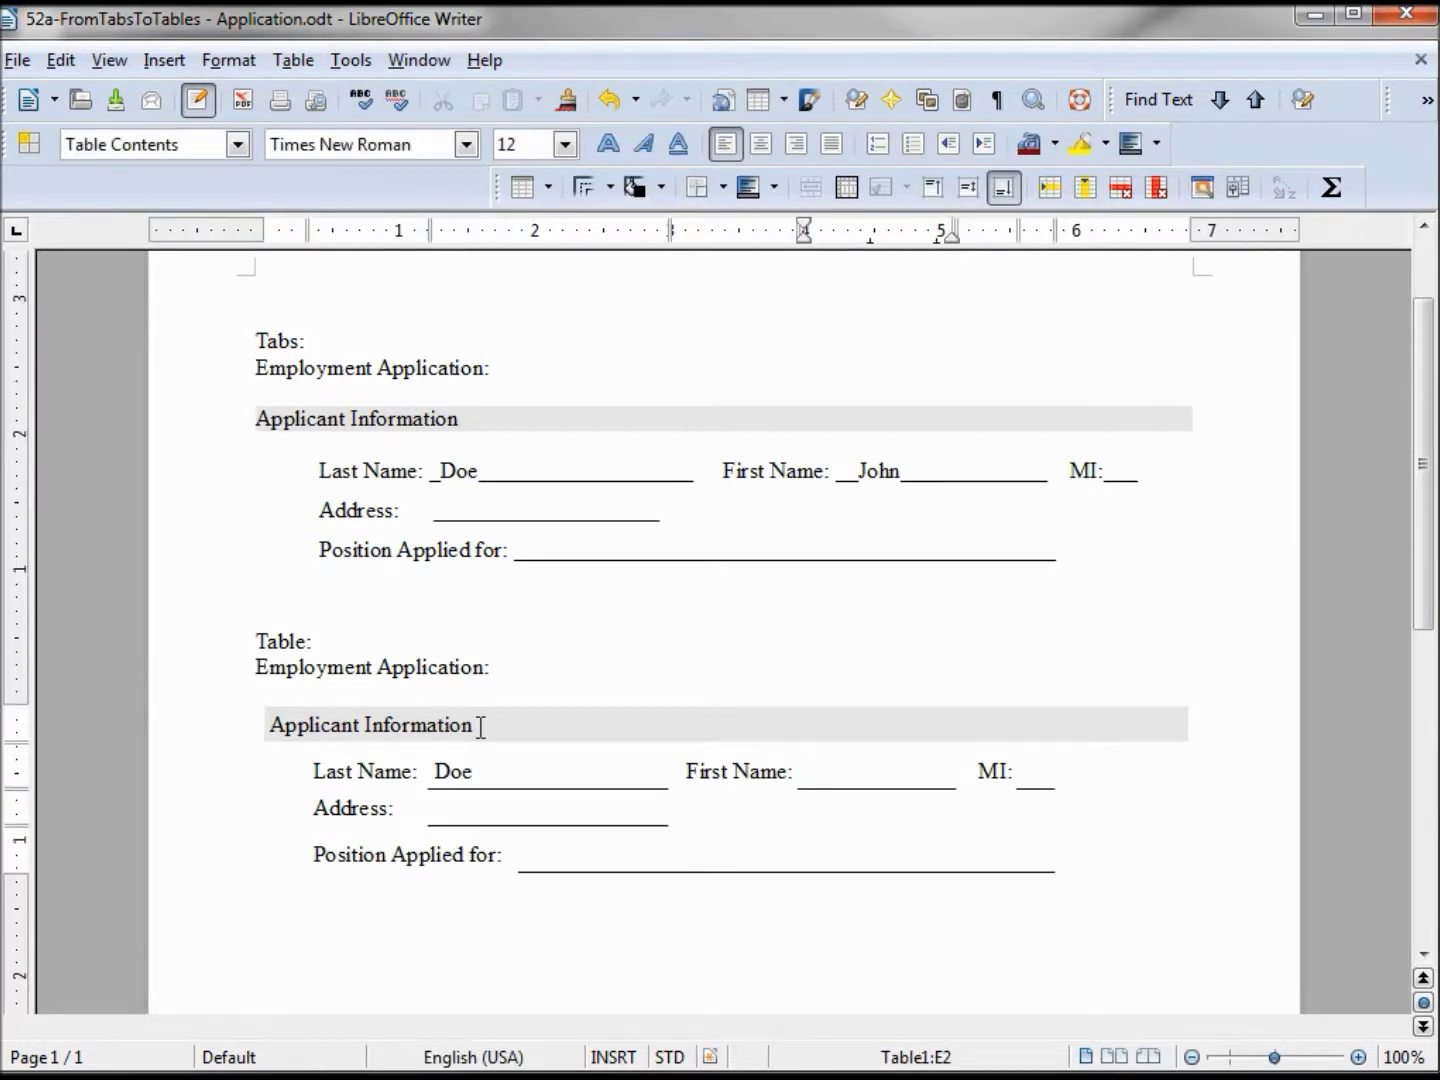
pyautogui.write('John')
# - Try editing the protected Last Name label, dismiss the read-only warning, and show formatting marks
pyautogui.click(412, 782)
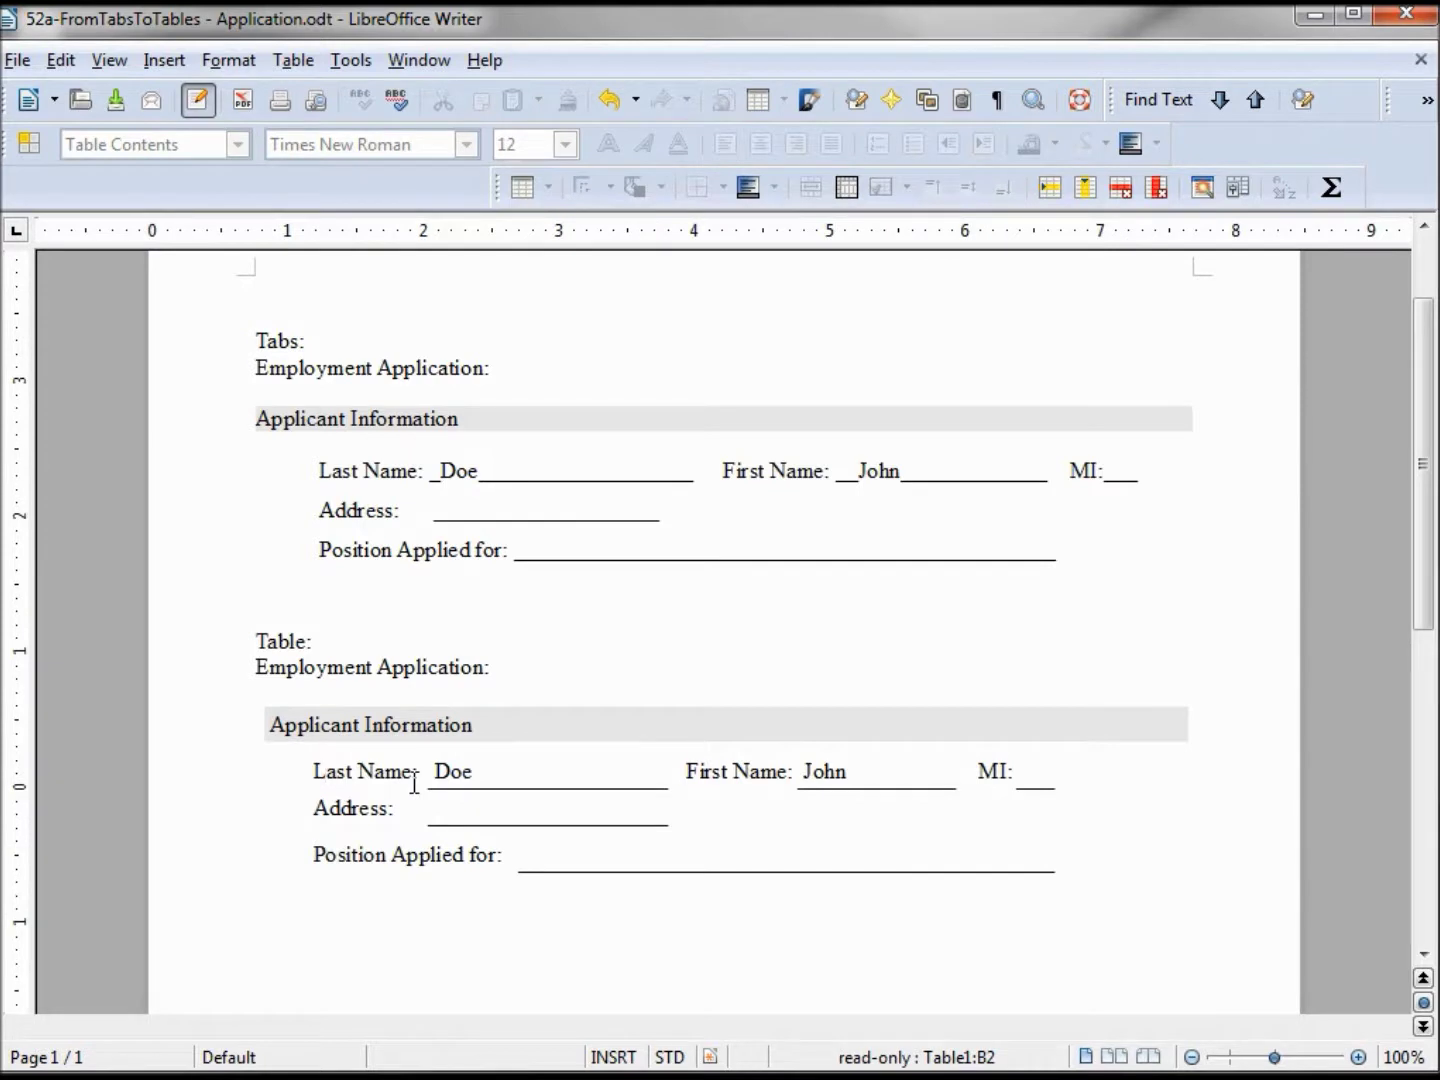
pyautogui.press('BackSpace')
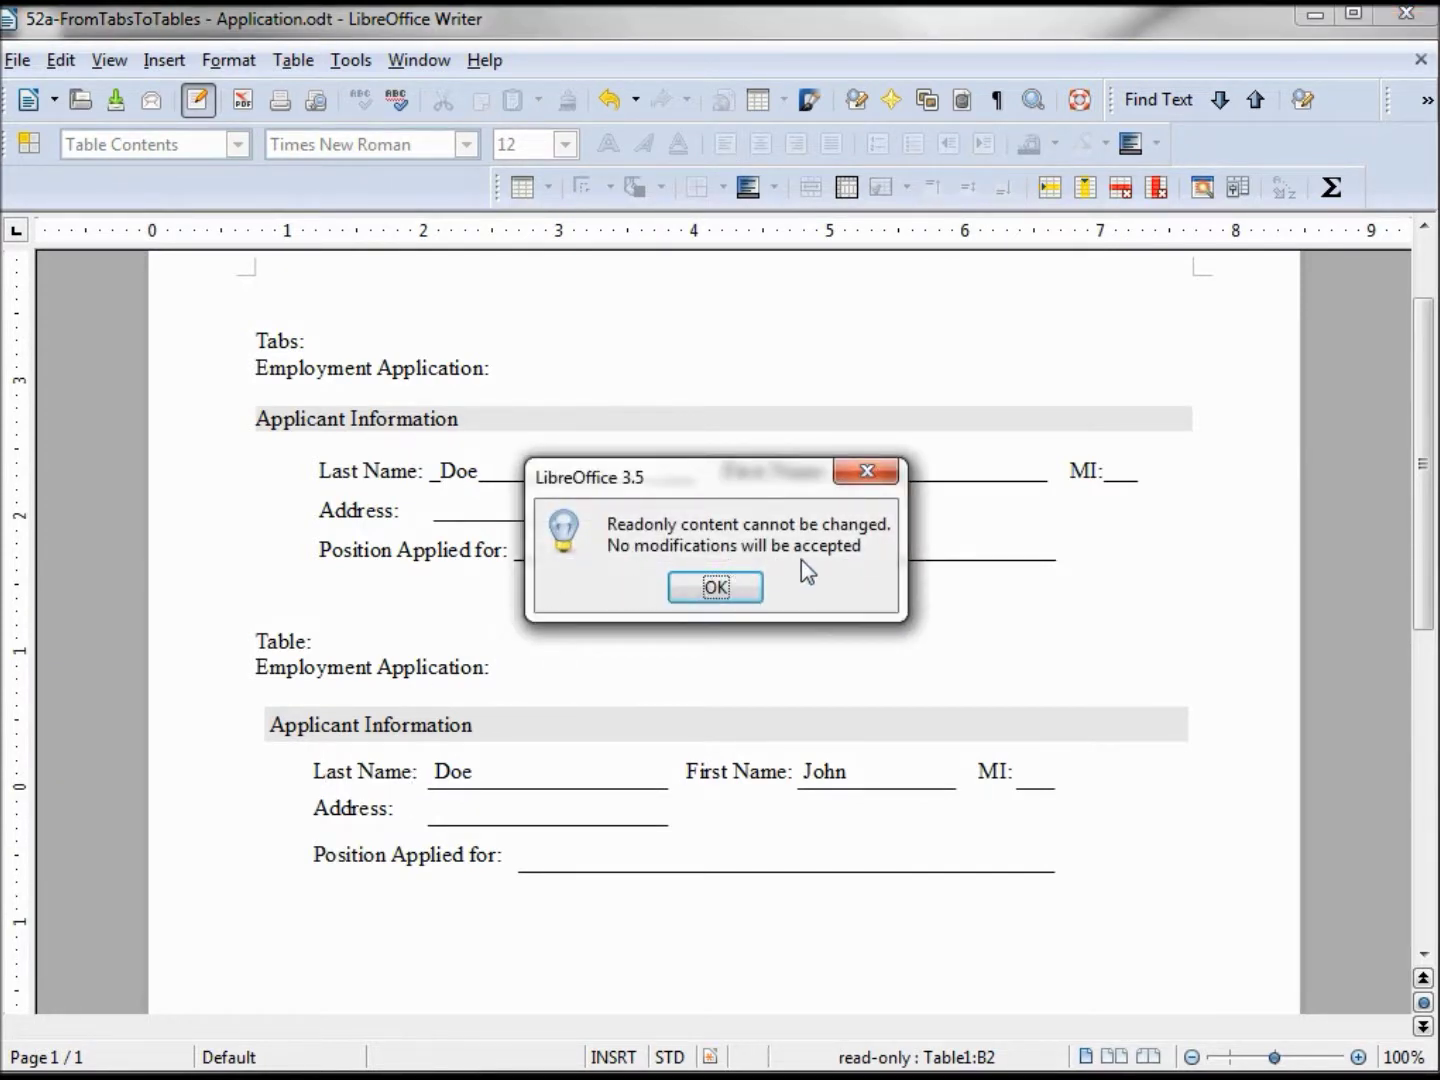
pyautogui.click(715, 588)
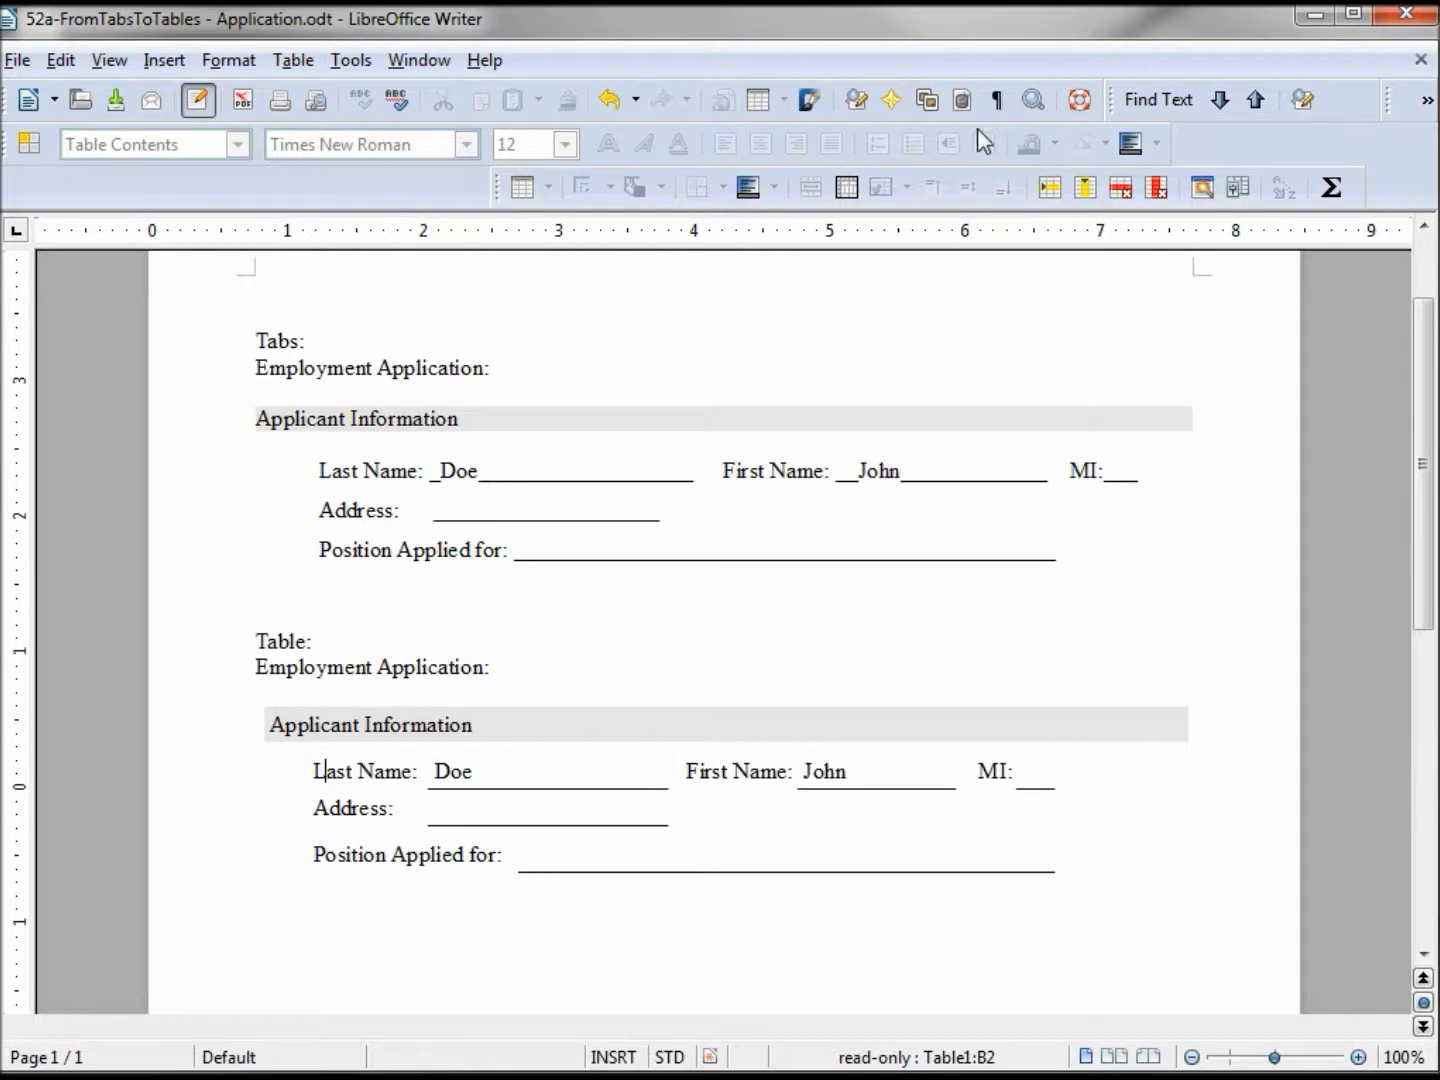
pyautogui.click(997, 103)
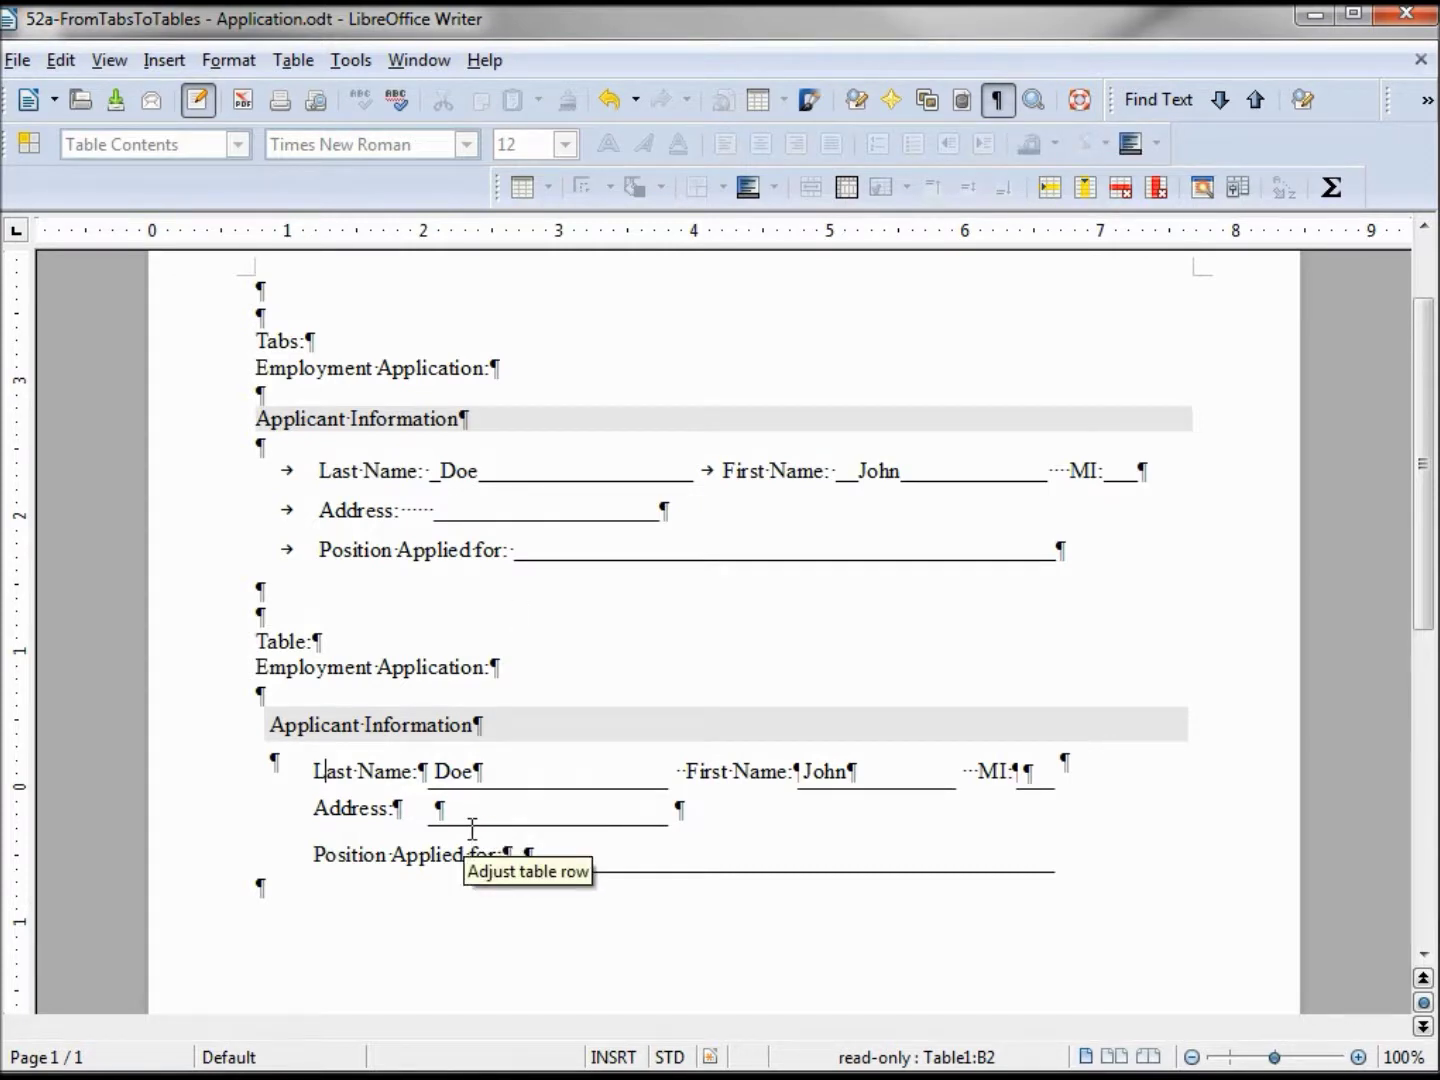
# - Turn on Table Boundaries so every cell of the form's table is outlined
pyautogui.click(295, 62)
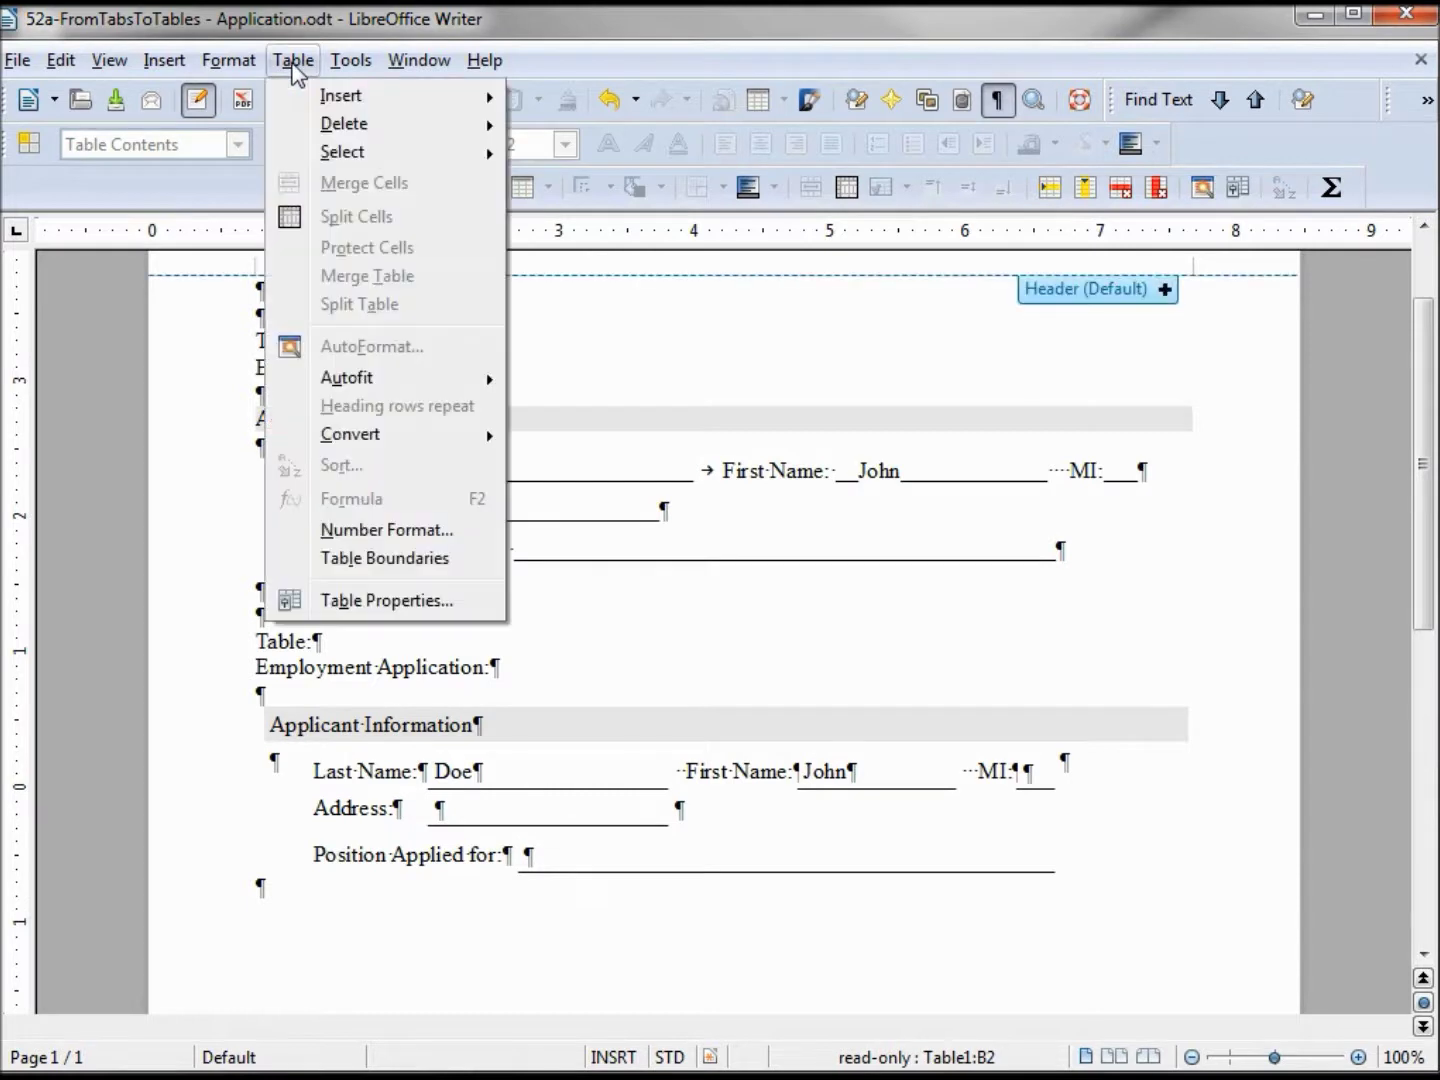
pyautogui.click(382, 565)
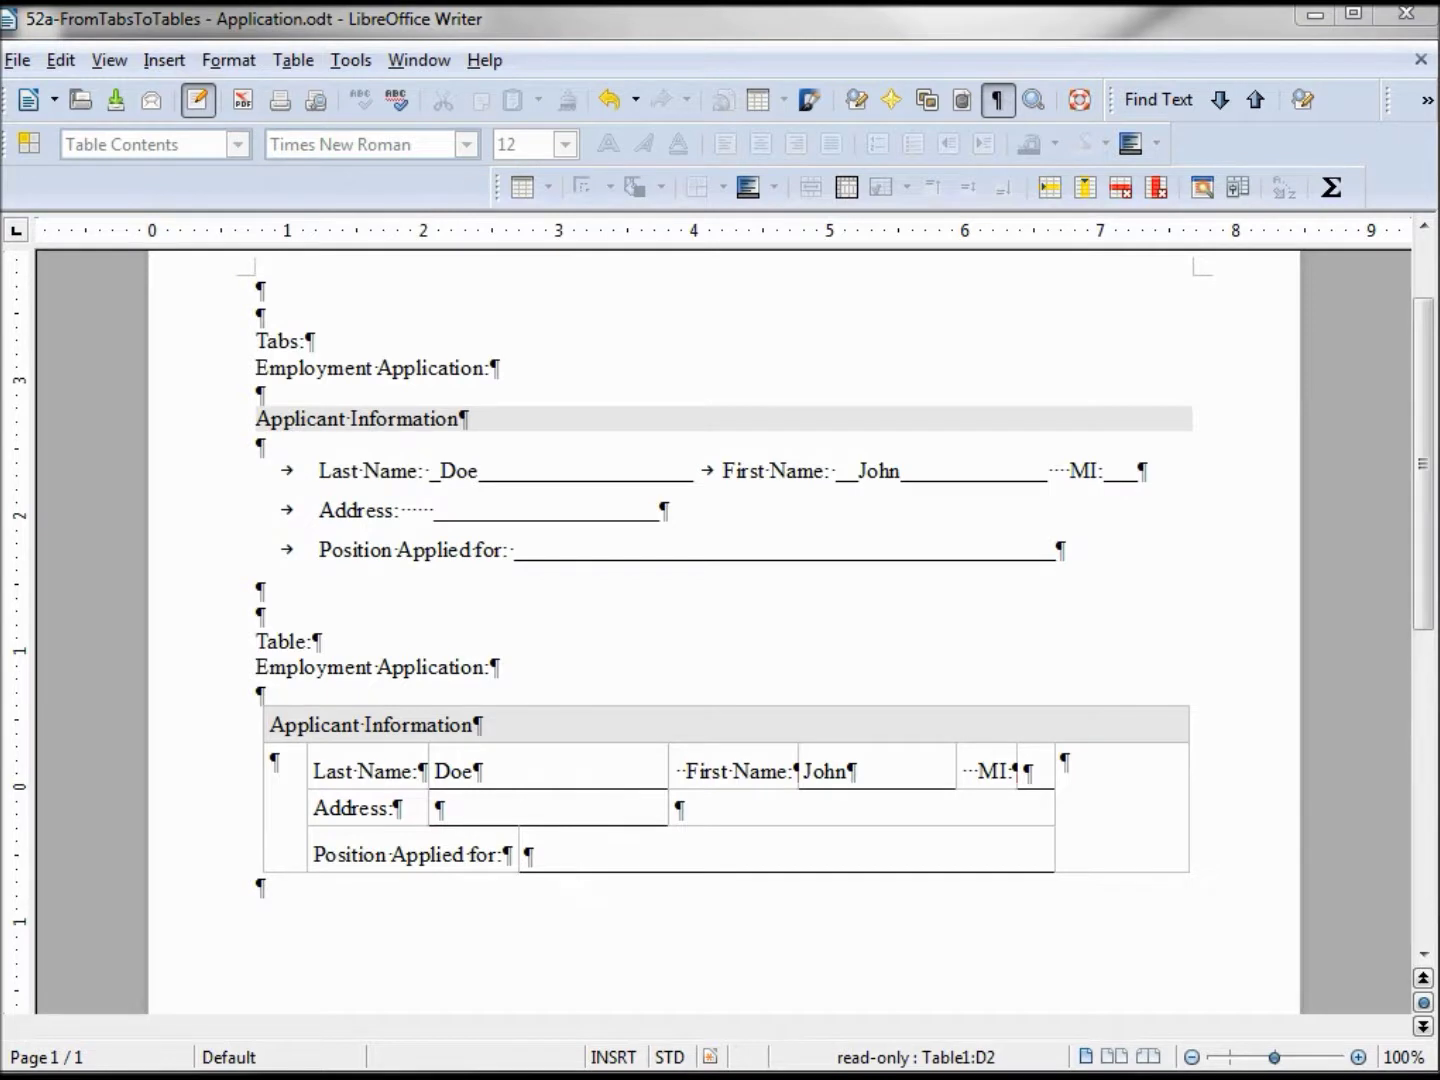
pyautogui.click(447, 771)
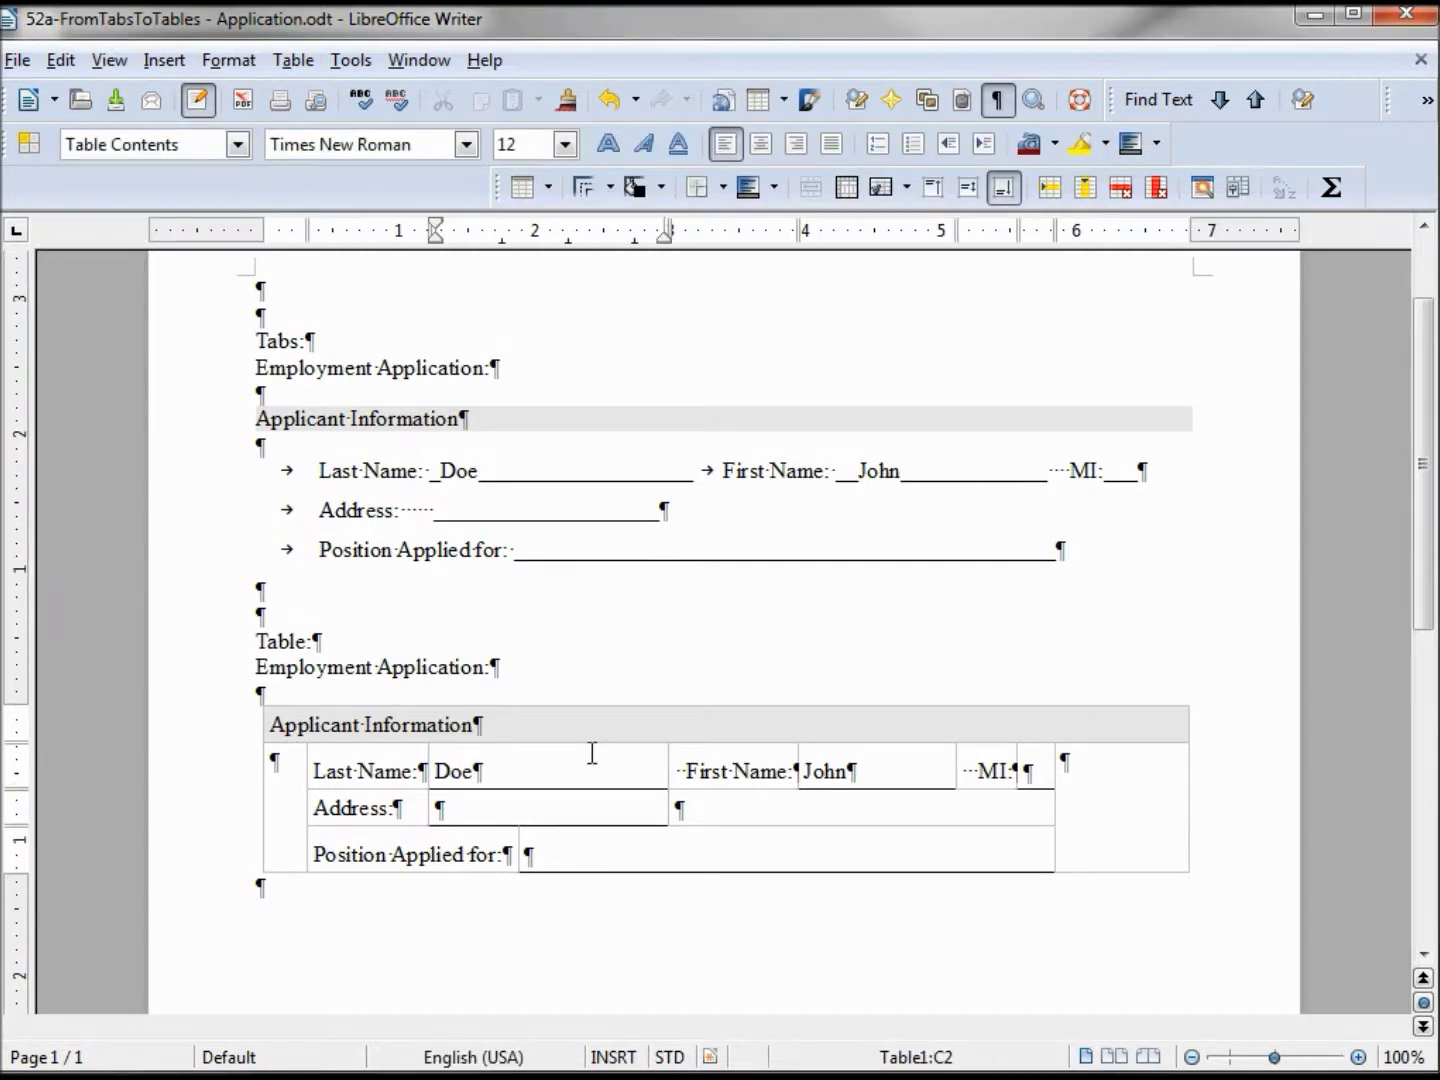
# - Move between the Doe, John and First Name label cells and try deleting the protected label
pyautogui.press('Tab')
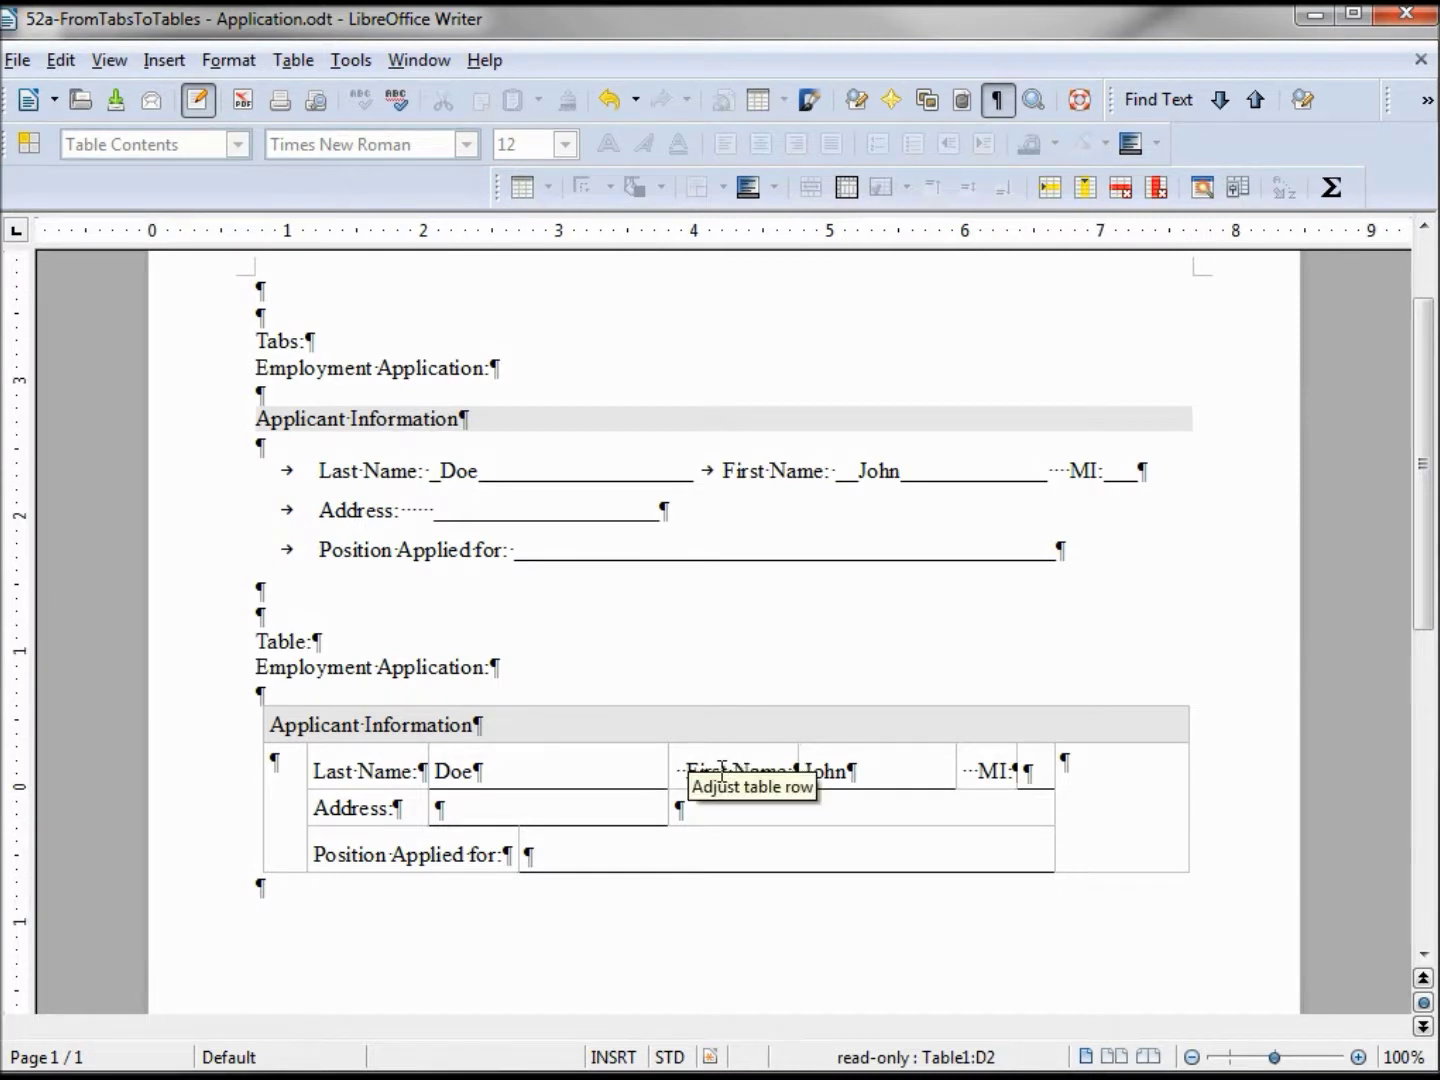
pyautogui.click(748, 779)
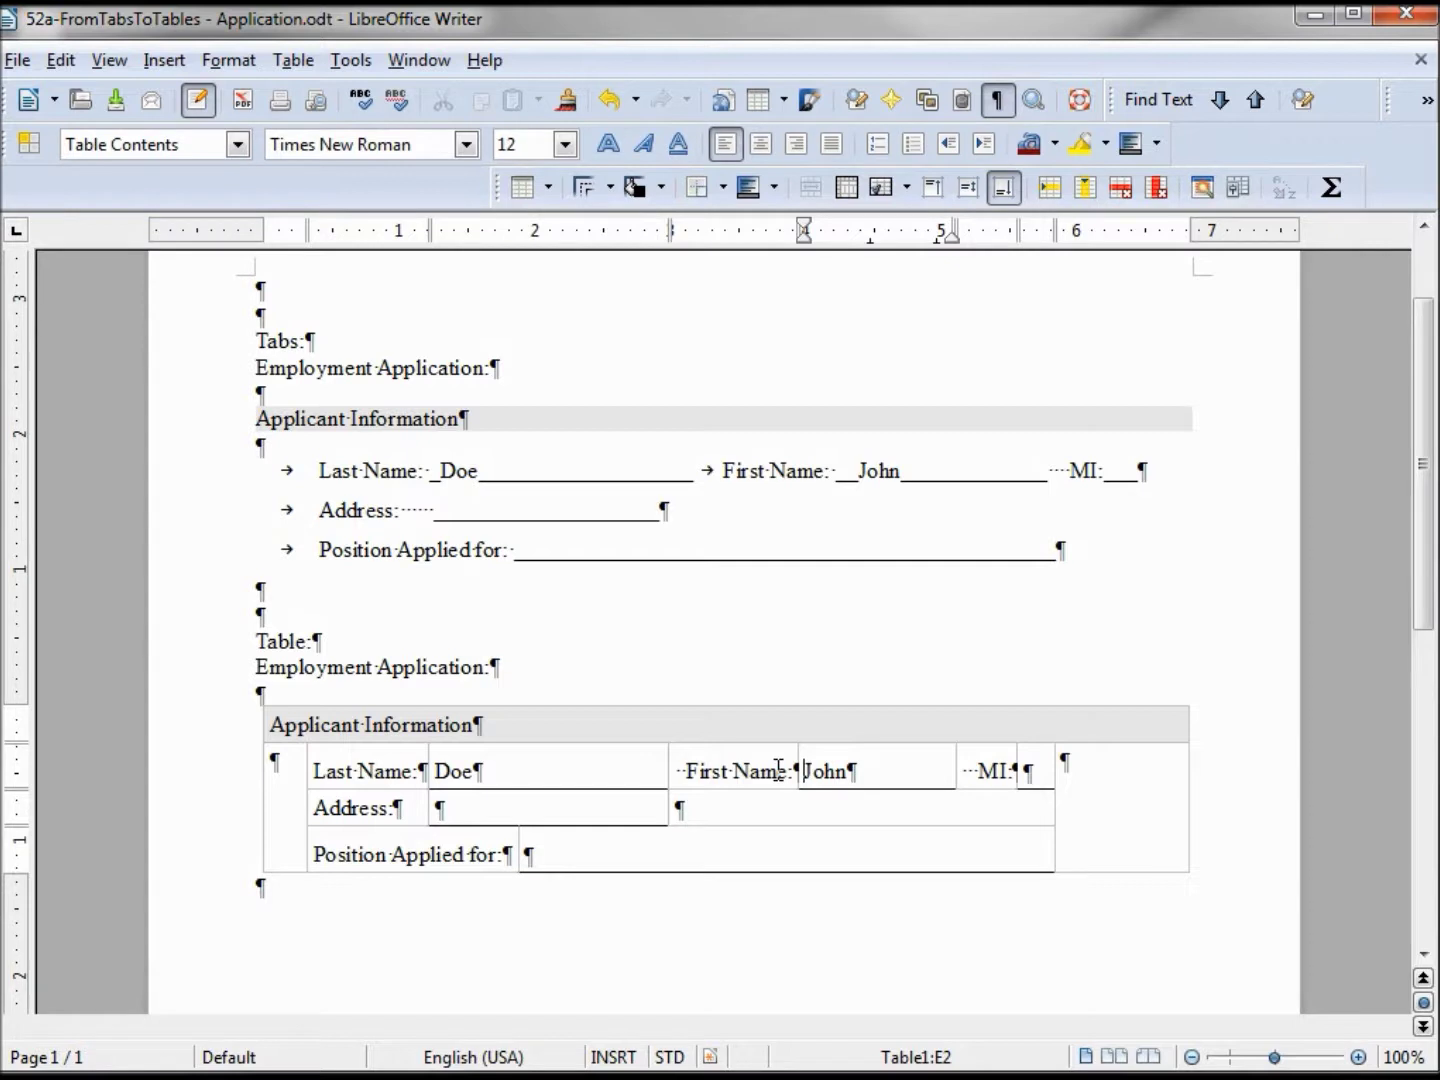
pyautogui.click(779, 770)
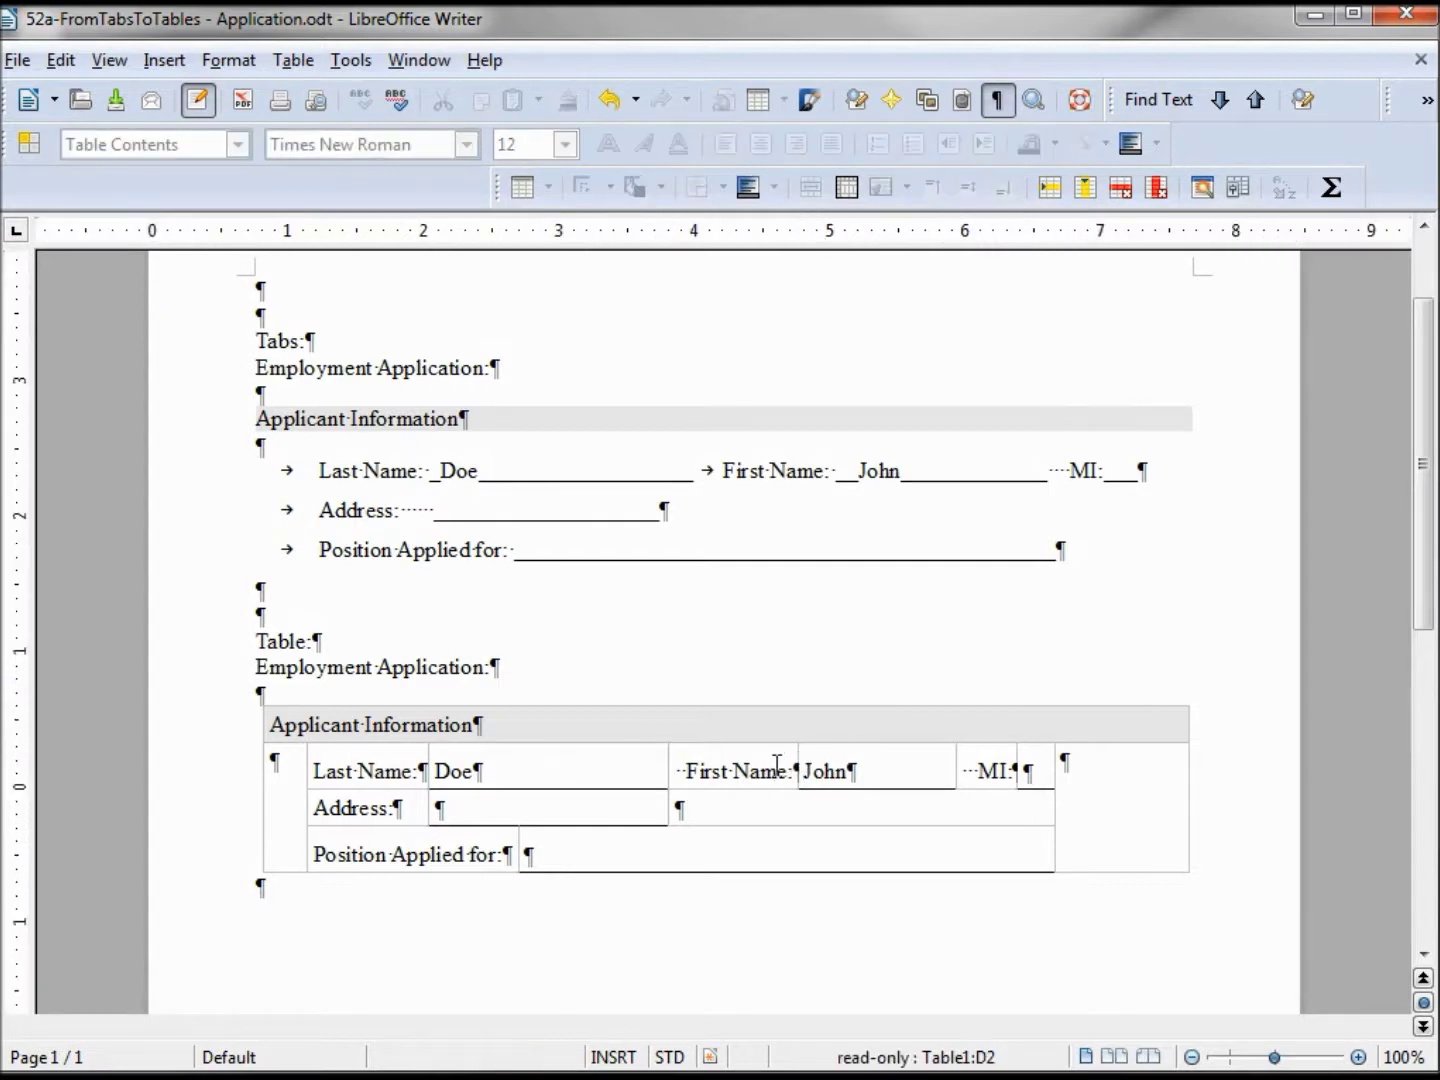
pyautogui.press('Delete')
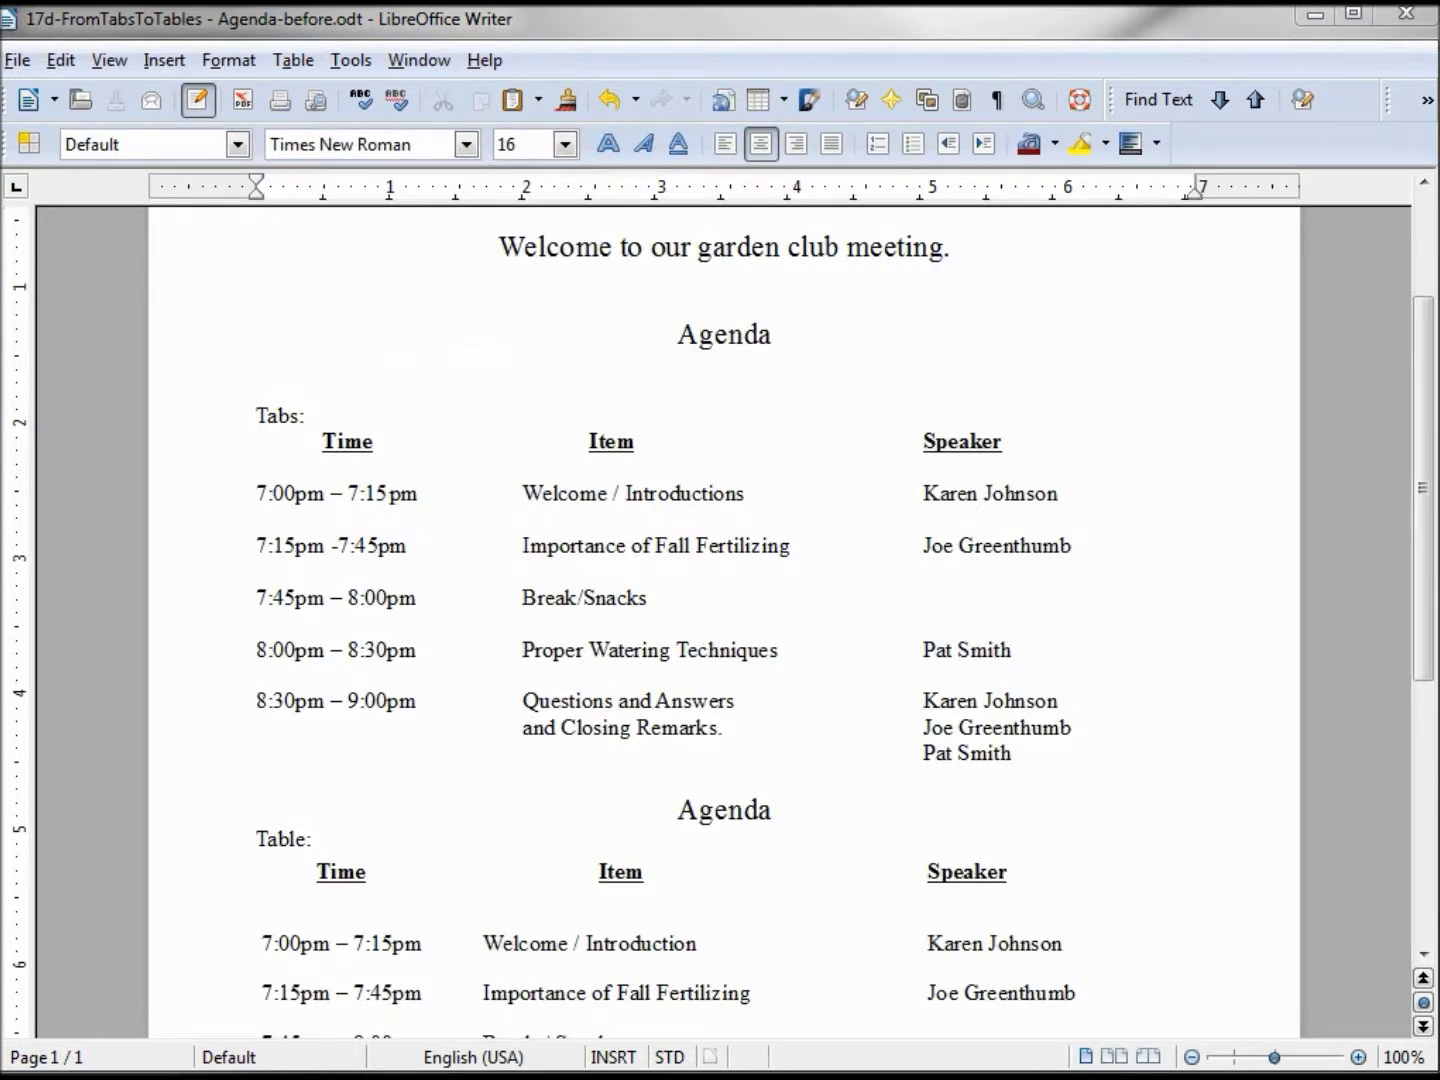
# - Select the 'Importance of Fall Fertilizing' agenda item in the tab version
pyautogui.moveTo(1421, 578); pyautogui.dragTo(1425, 640)
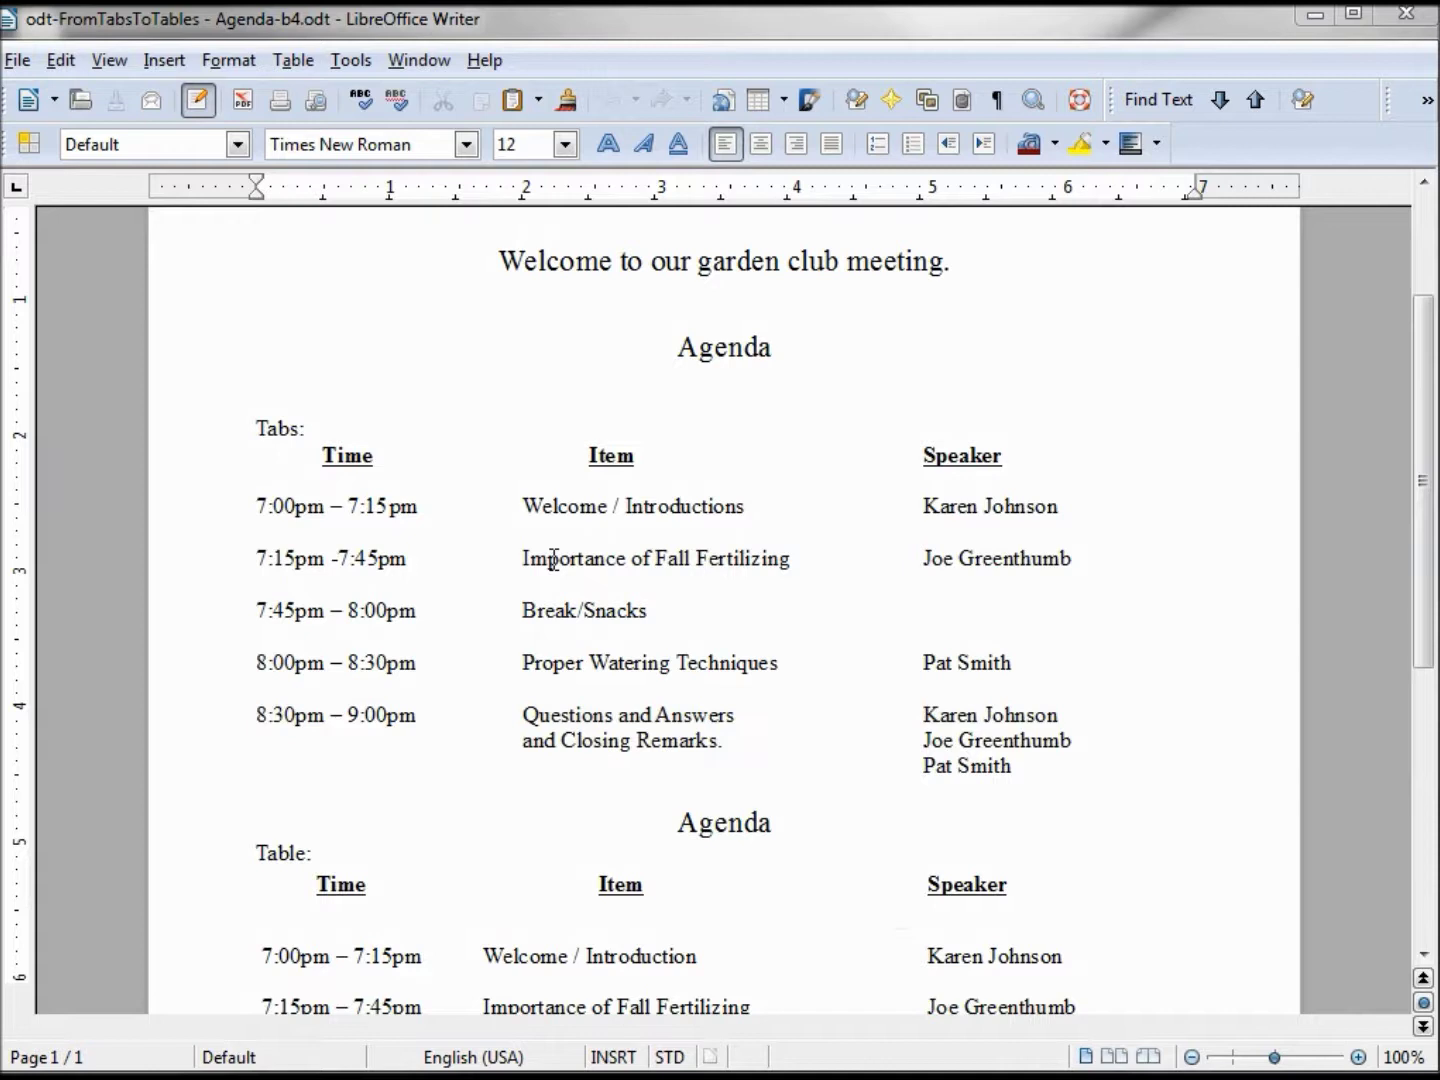
pyautogui.moveTo(521, 559); pyautogui.dragTo(799, 557)
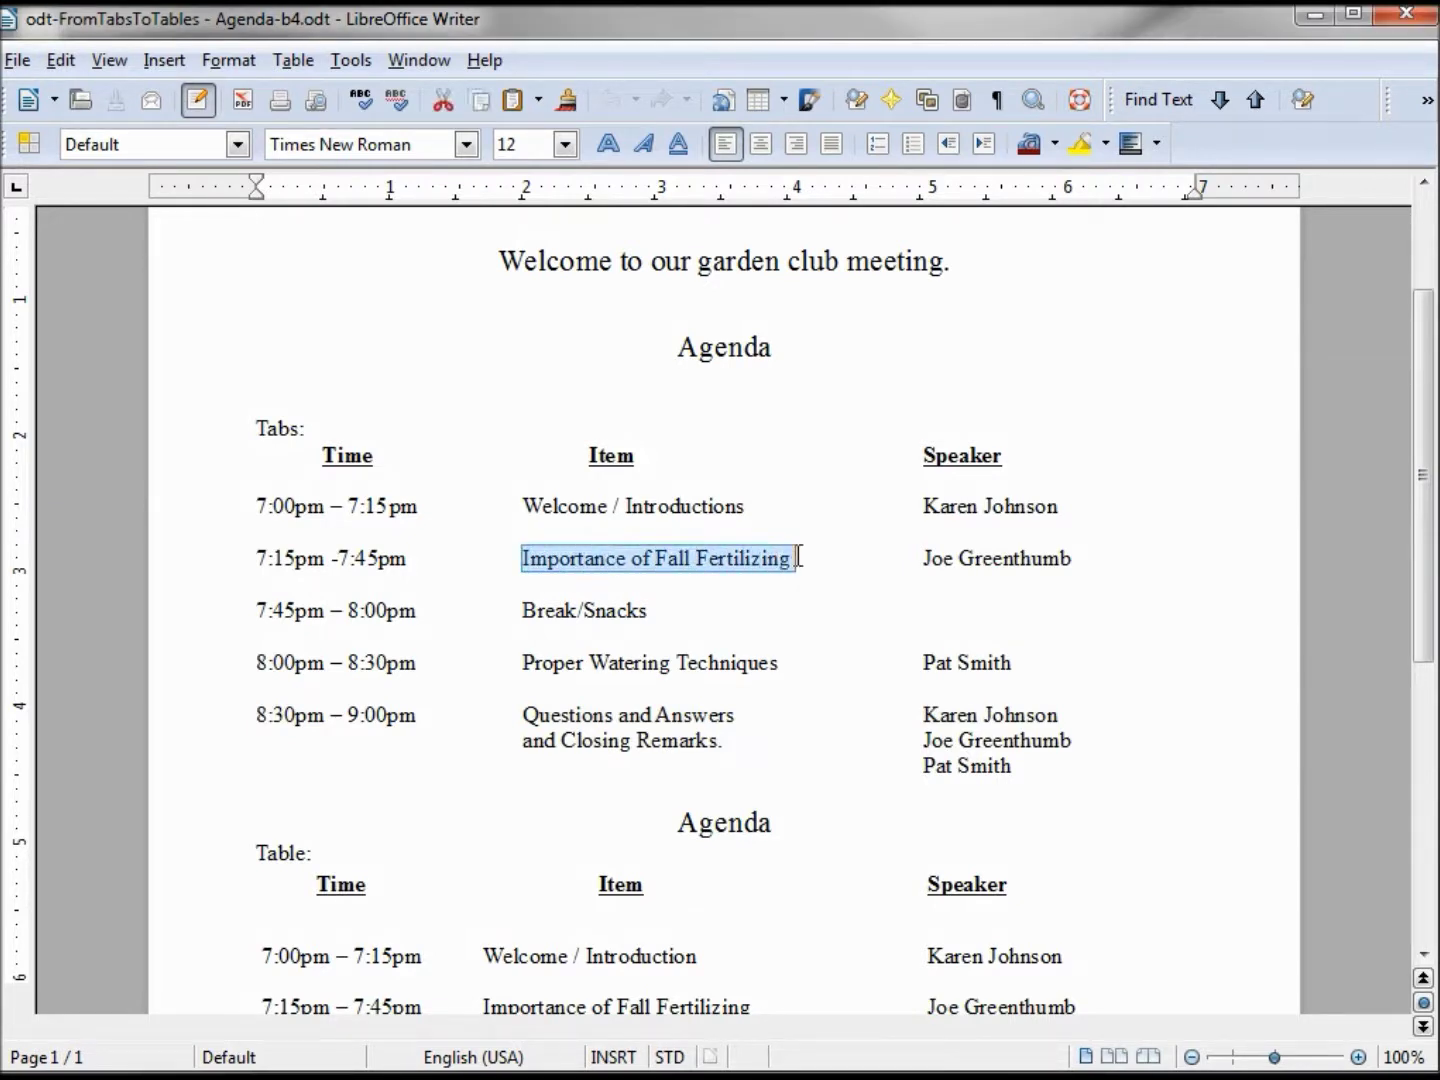
# - Paste the vegetable gardens topic over the item and tab 'nutrious' onto its own line under Item
pyautogui.write('Home vegetable gardens both tasty and nutrious')
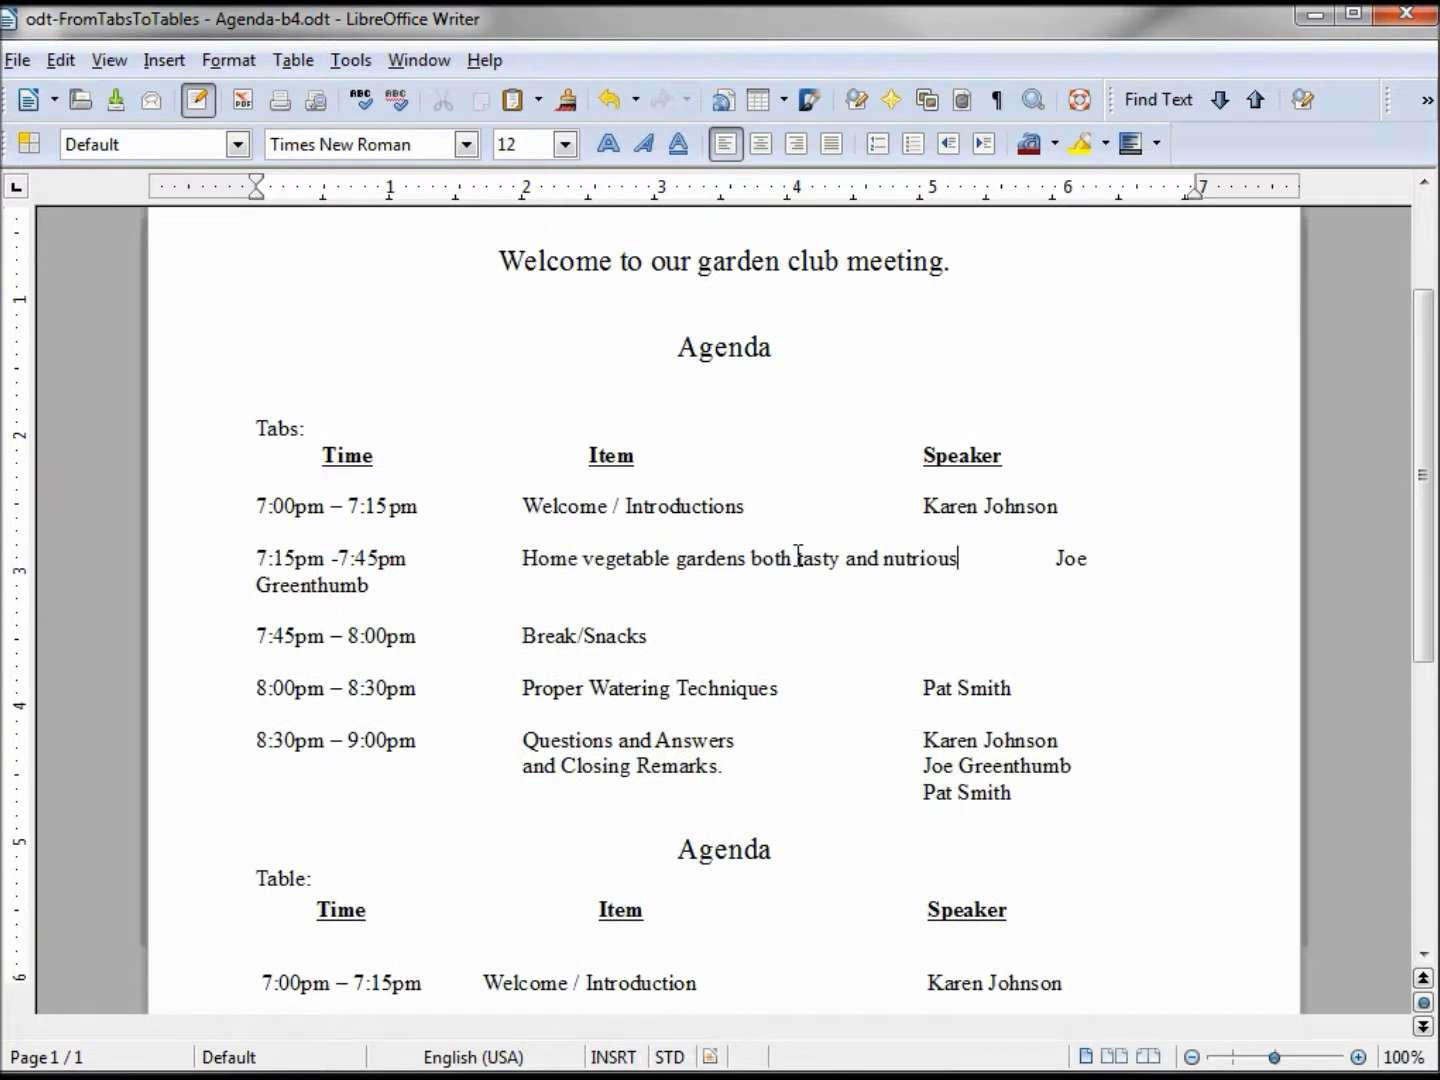
pyautogui.click(885, 558)
pyautogui.hotkey('shift', 'Return')
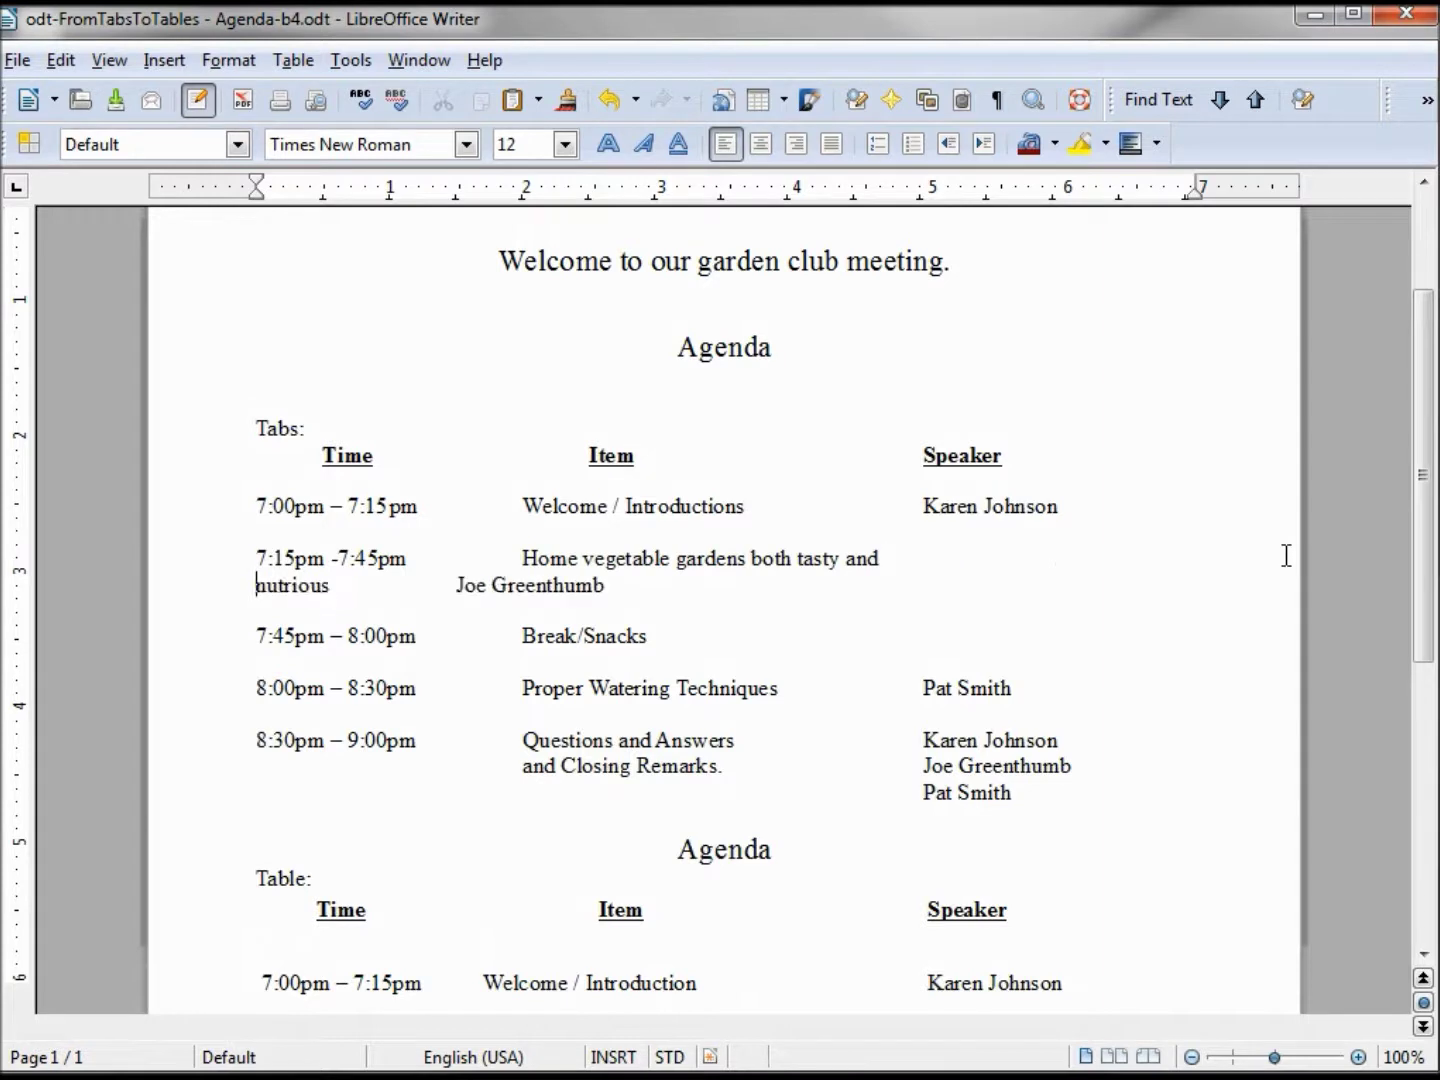
pyautogui.press('Tab')
pyautogui.press('Tab')
pyautogui.press('Tab')
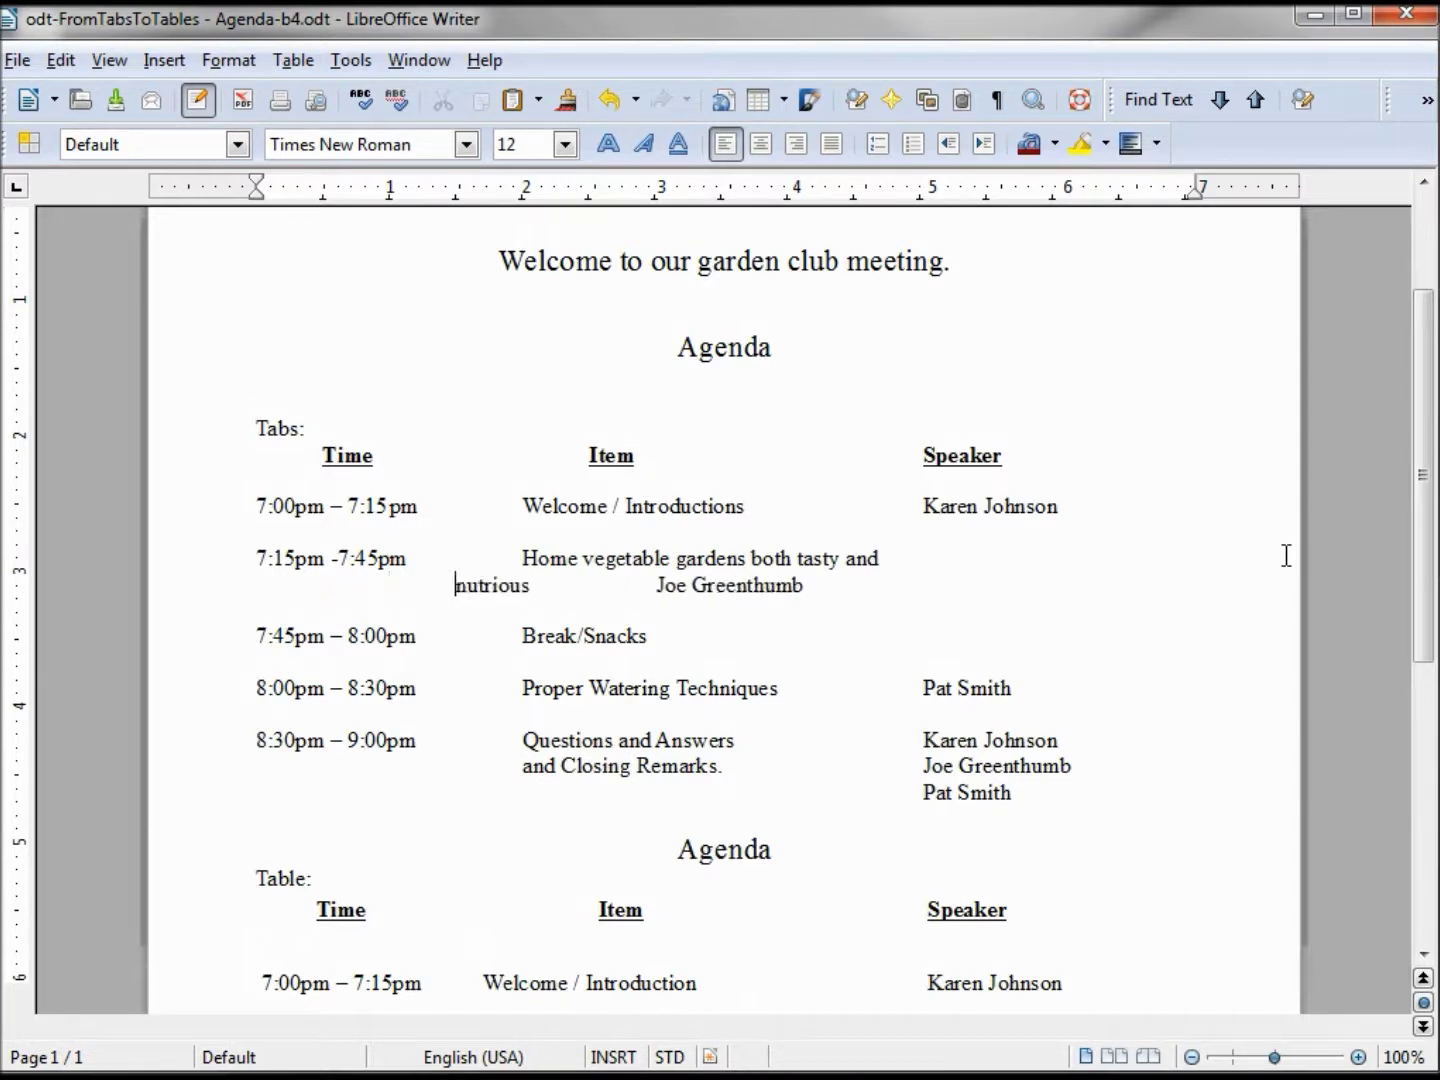
pyautogui.press('Tab')
# - Move Joe Greenthumb from the nutrious line into the 7:15pm line's Speaker column
pyautogui.press('Right')
pyautogui.press('Right')
pyautogui.press('Right')
pyautogui.press('Right')
pyautogui.press('Right')
pyautogui.press('Right')
pyautogui.press('Right')
pyautogui.press('Right')
pyautogui.press('Right')
pyautogui.press('Right')
pyautogui.press('Right')
pyautogui.press('Right')
pyautogui.press('Right')
pyautogui.press('Right')
pyautogui.press('Right')
pyautogui.press('Right')
pyautogui.press('Right')
pyautogui.press('Left')
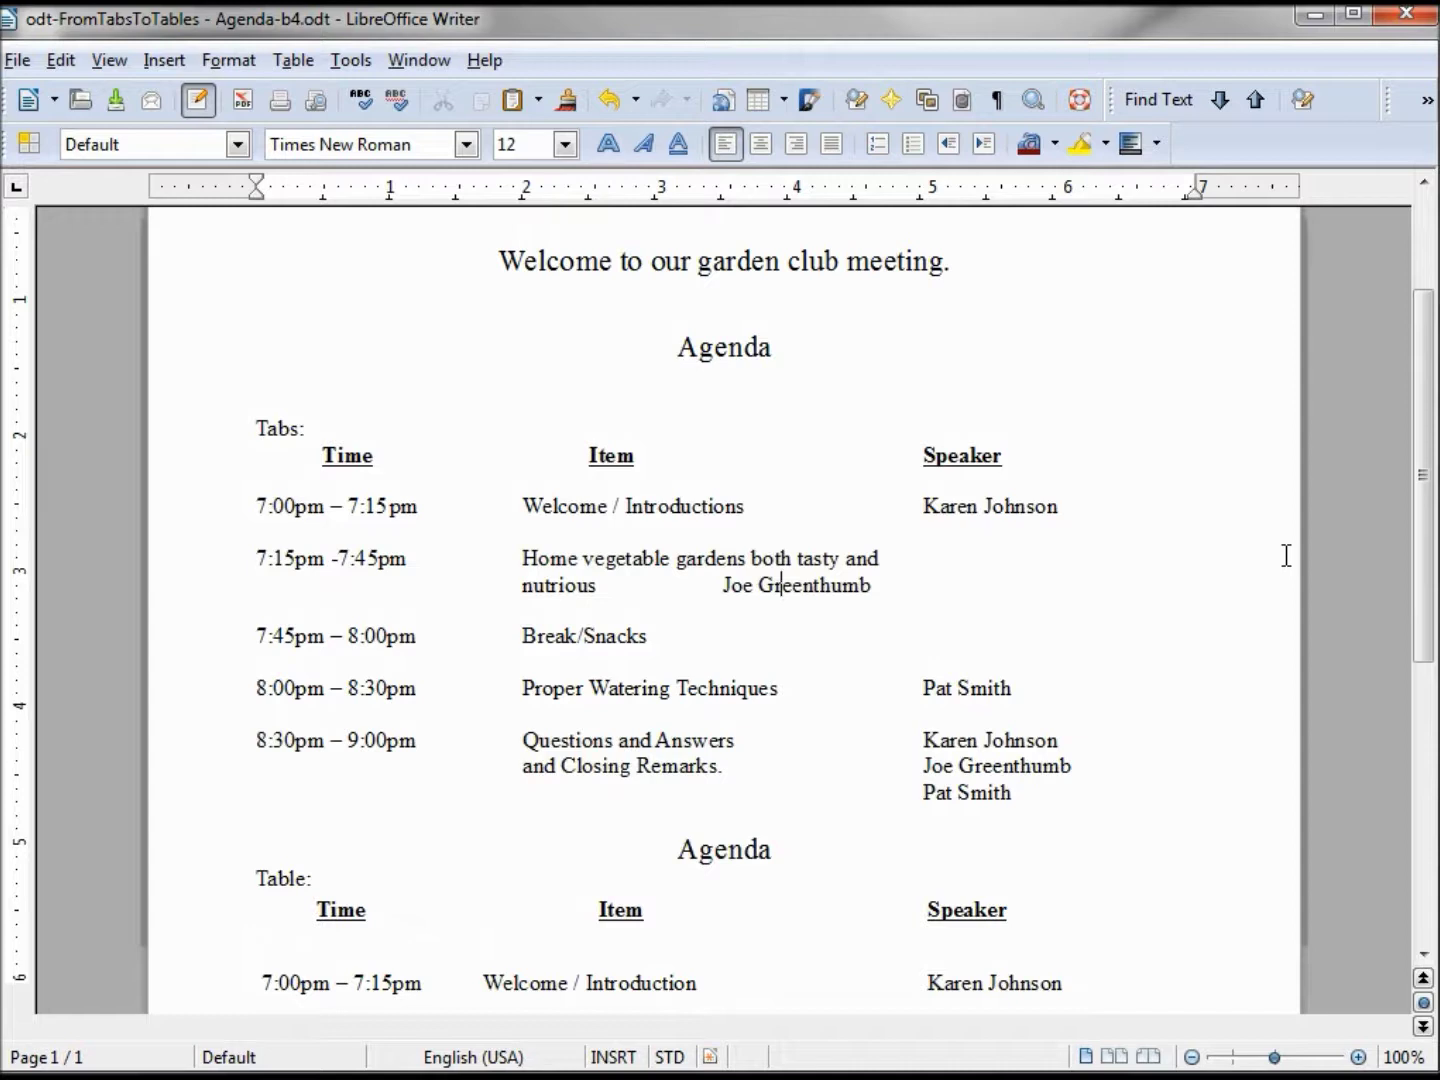
pyautogui.press('Left')
pyautogui.press('Left')
pyautogui.press('Left')
pyautogui.press('Left')
pyautogui.press('Left')
pyautogui.hotkey('shift', 'Right')
pyautogui.hotkey('shift', 'Right')
pyautogui.hotkey('shift', 'Right')
pyautogui.hotkey('shift', 'Right')
pyautogui.hotkey('shift', 'Right')
pyautogui.hotkey('shift', 'Right')
pyautogui.hotkey('shift', 'Right')
pyautogui.hotkey('shift', 'Right')
pyautogui.hotkey('shift', 'Right')
pyautogui.hotkey('shift', 'Right')
pyautogui.hotkey('shift', 'Right')
pyautogui.hotkey('shift', 'Right')
pyautogui.hotkey('shift', 'Right')
pyautogui.hotkey('shift', 'Right')
pyautogui.hotkey('ctrl', 'c')
pyautogui.press('Delete')
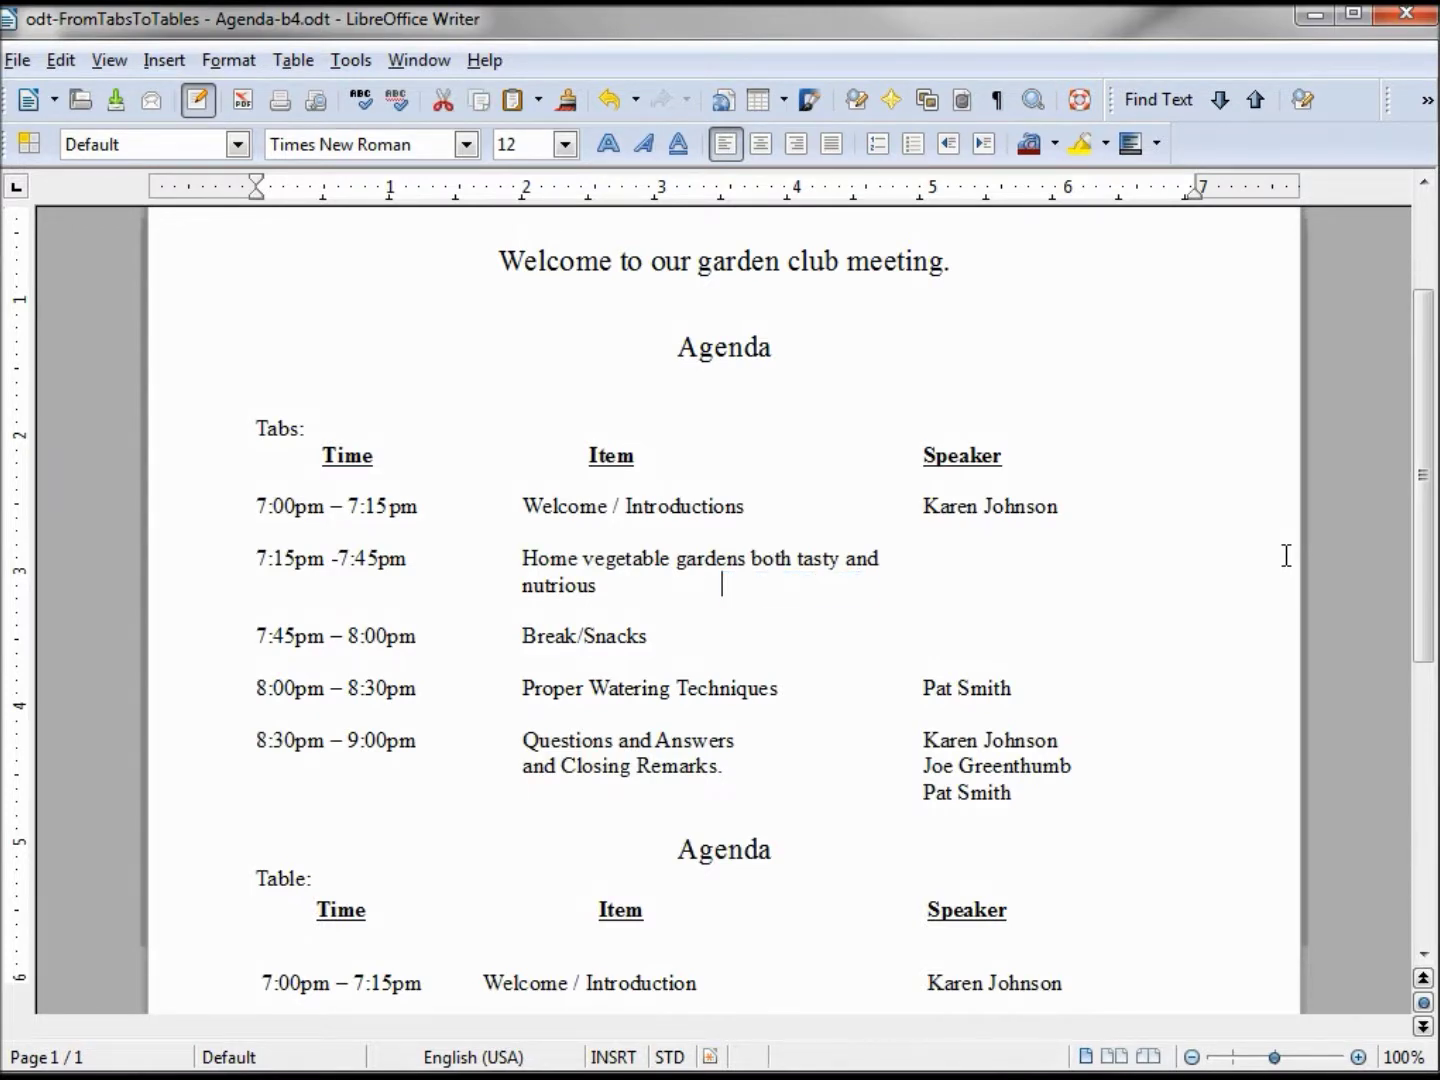
pyautogui.press('Up')
pyautogui.press('End')
pyautogui.press('Right')
pyautogui.press('Left')
pyautogui.press('Tab')
pyautogui.hotkey('ctrl', 'v')
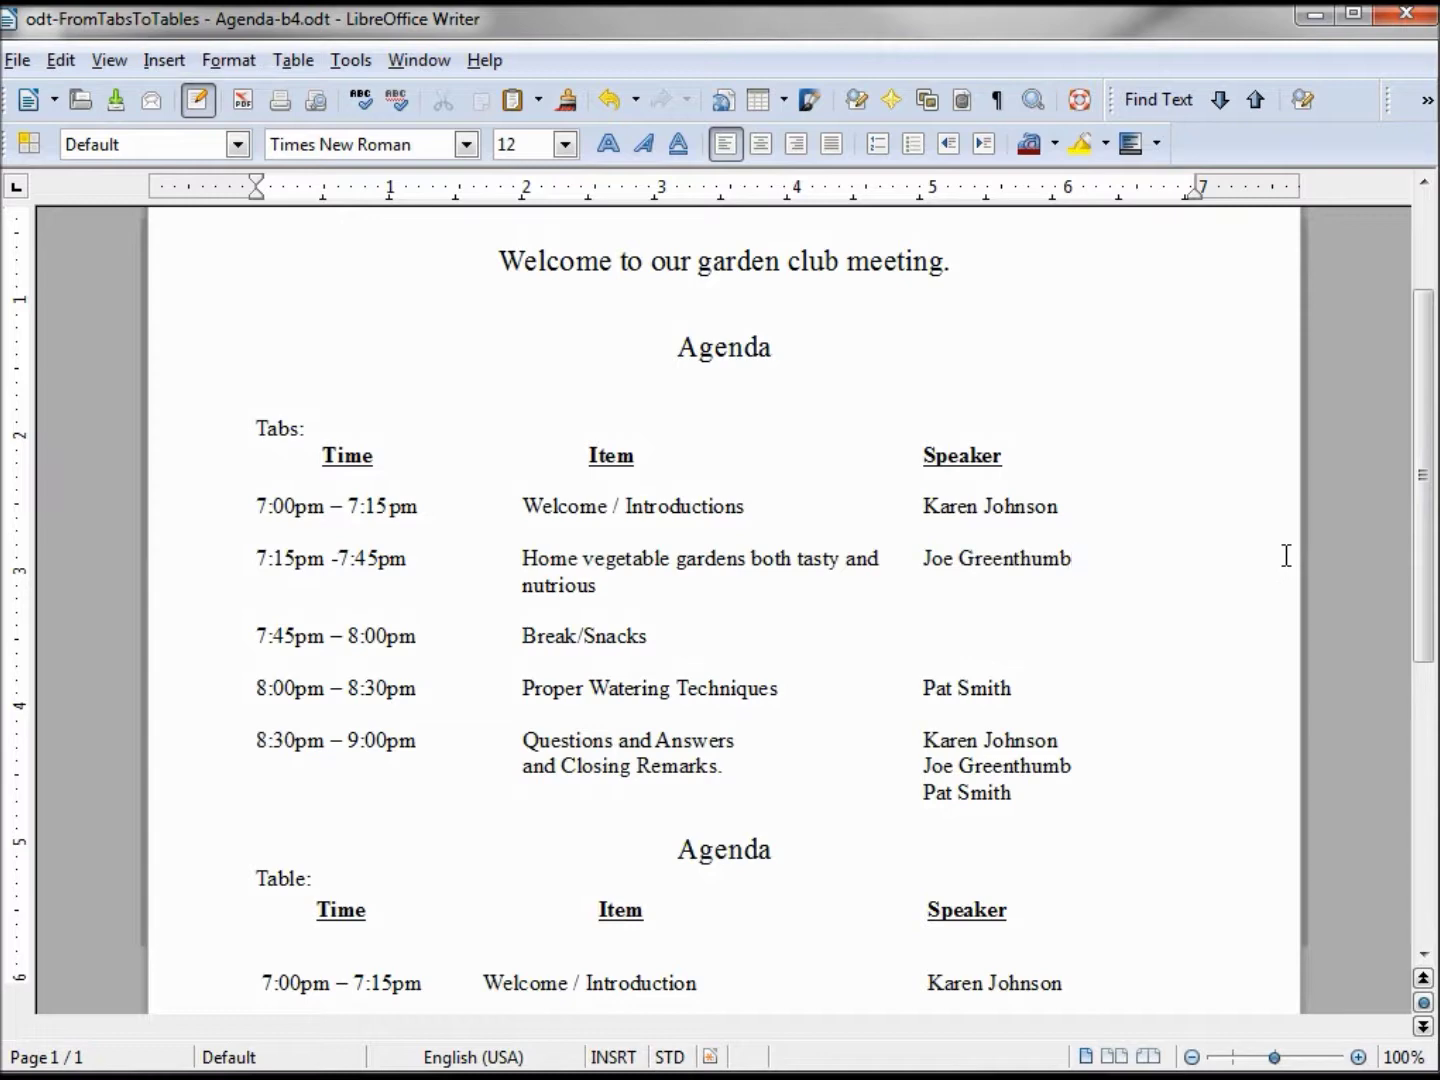
pyautogui.moveTo(1414, 468); pyautogui.dragTo(1433, 689)
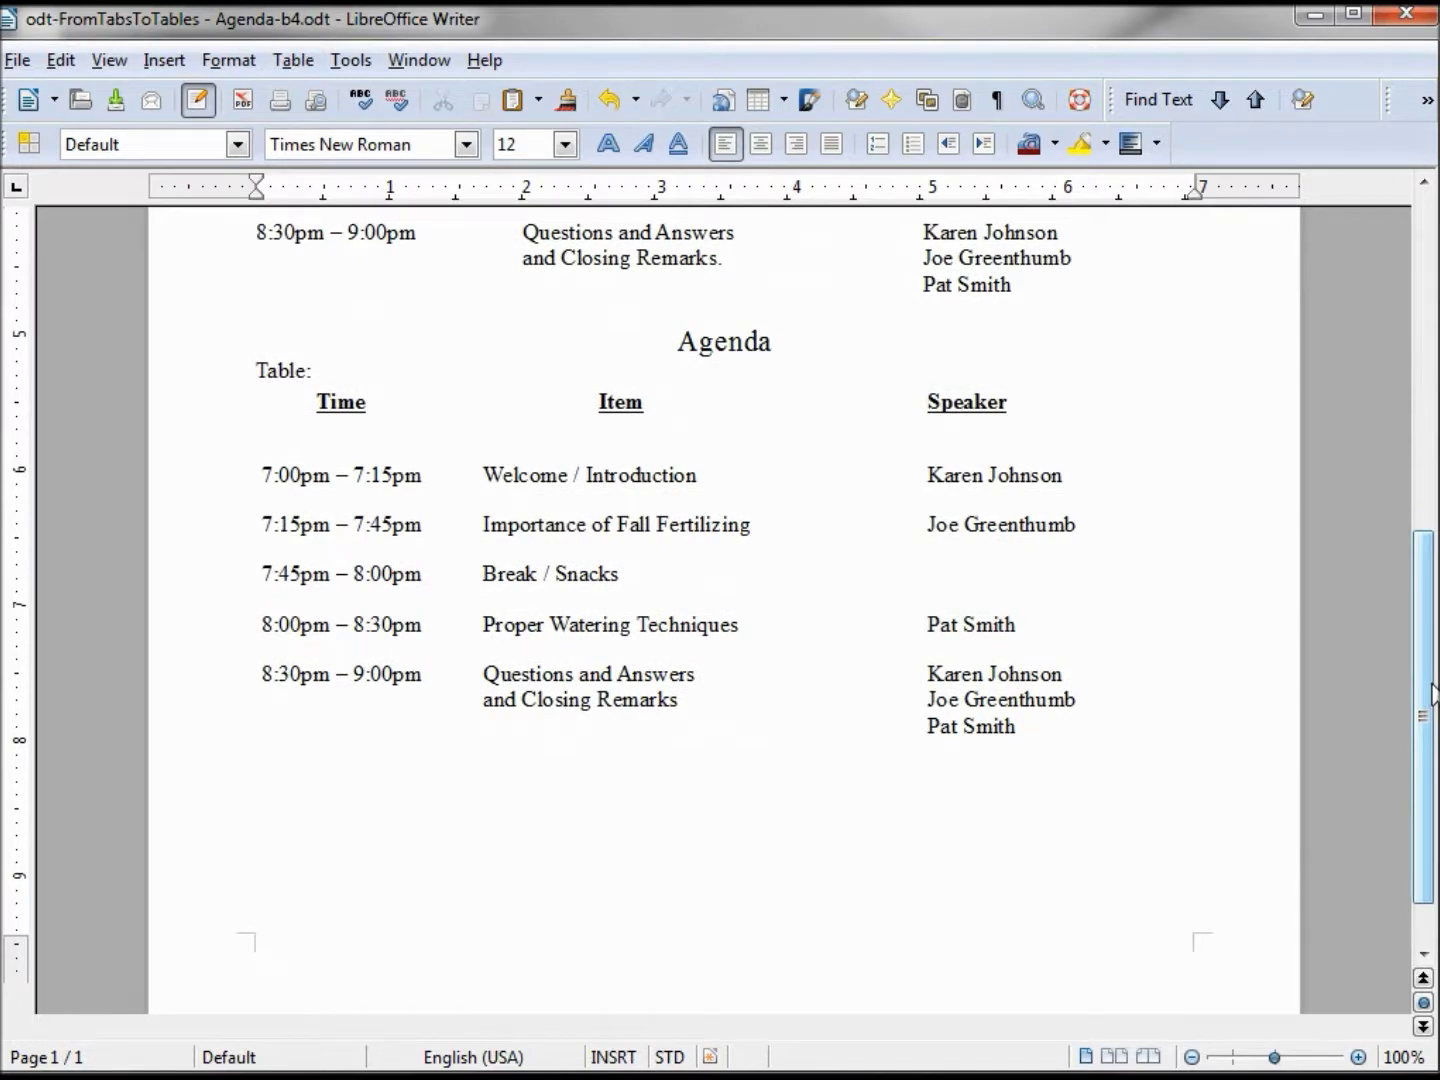
# - Replace the table cell's 'Importance of Fall Fertilizing' with the pasted vegetable gardens topic
pyautogui.click(751, 524)
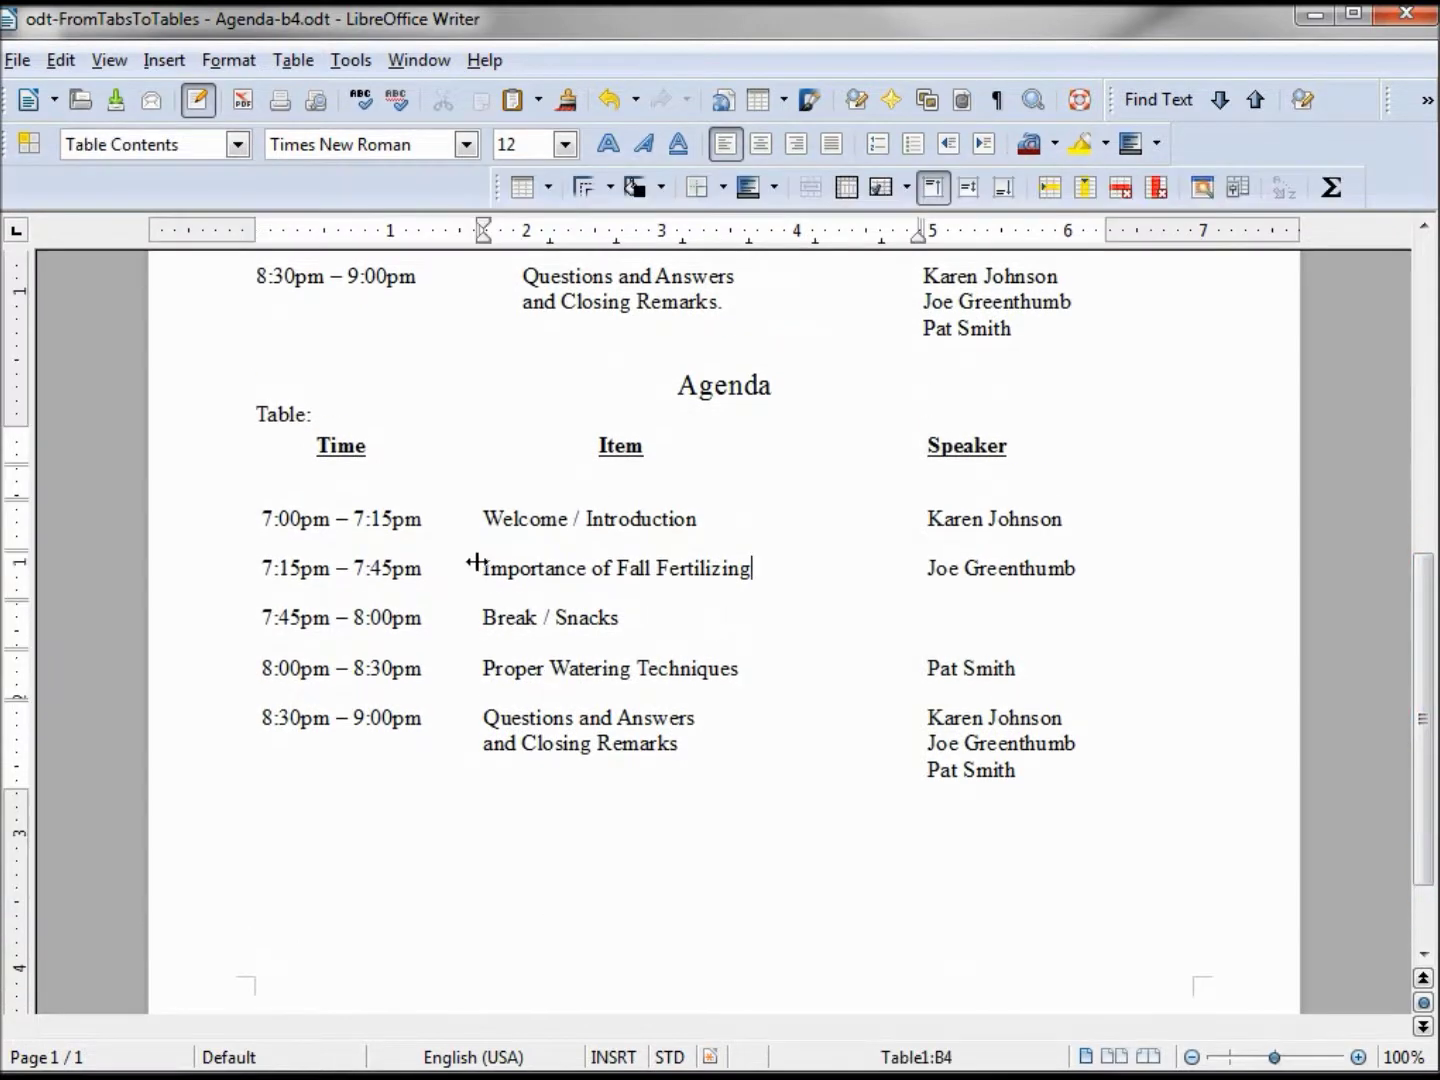
pyautogui.moveTo(483, 567); pyautogui.dragTo(756, 569)
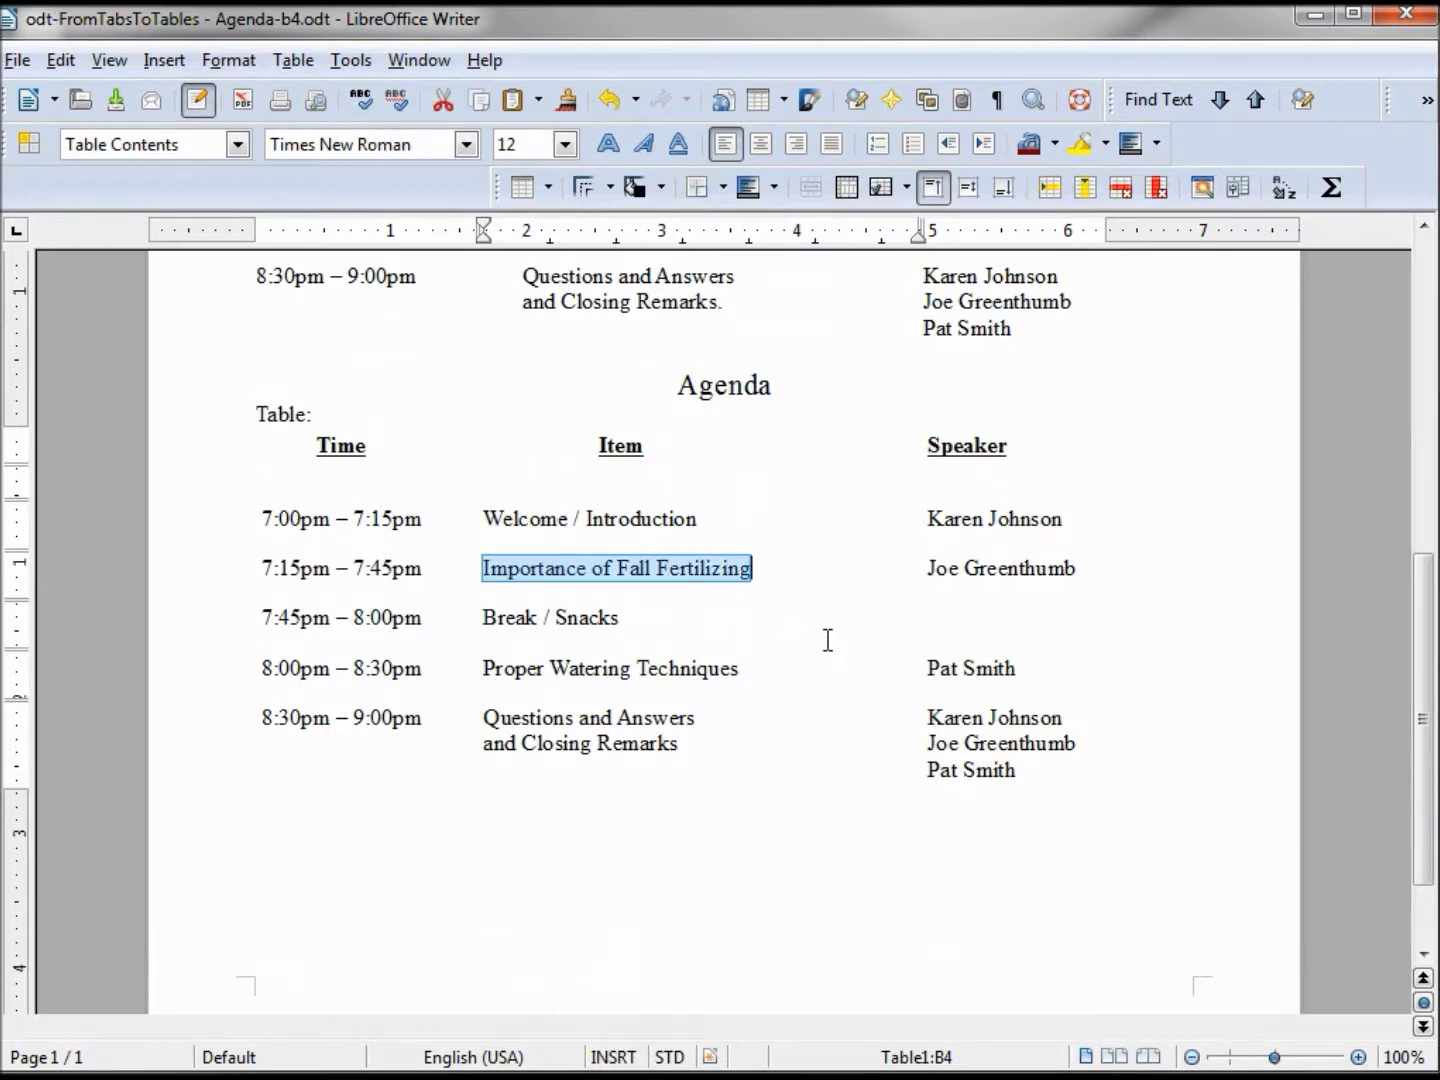
pyautogui.write('Home vegetable gardens both tasty and nutrious')
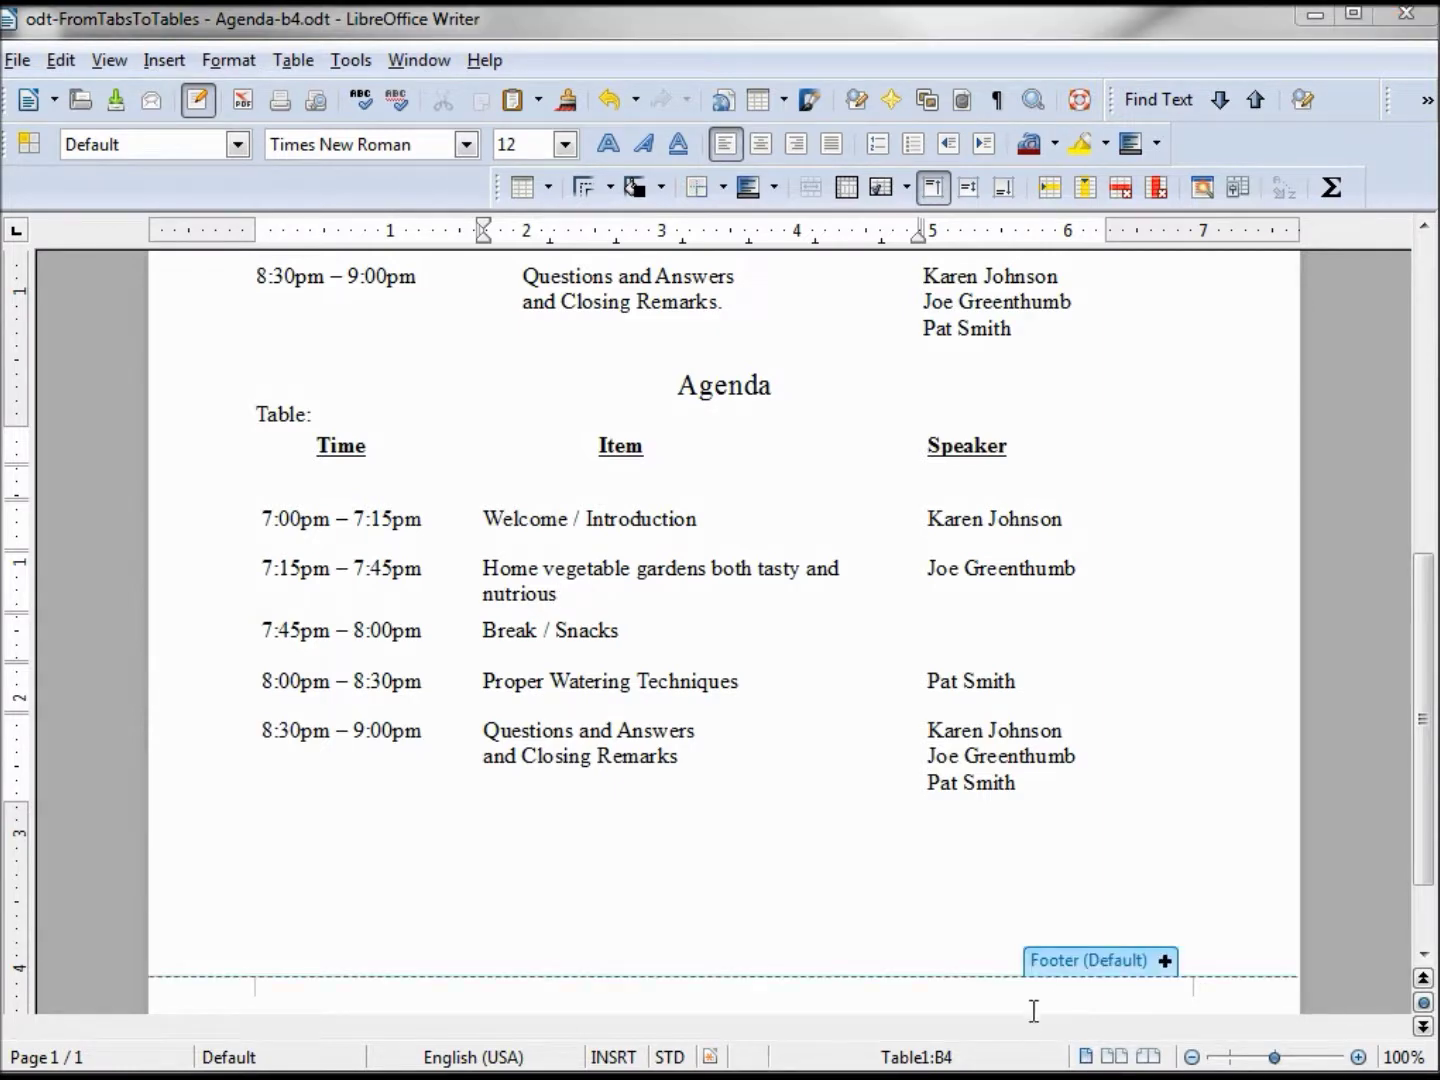
pyautogui.moveTo(1432, 705); pyautogui.dragTo(1430, 566)
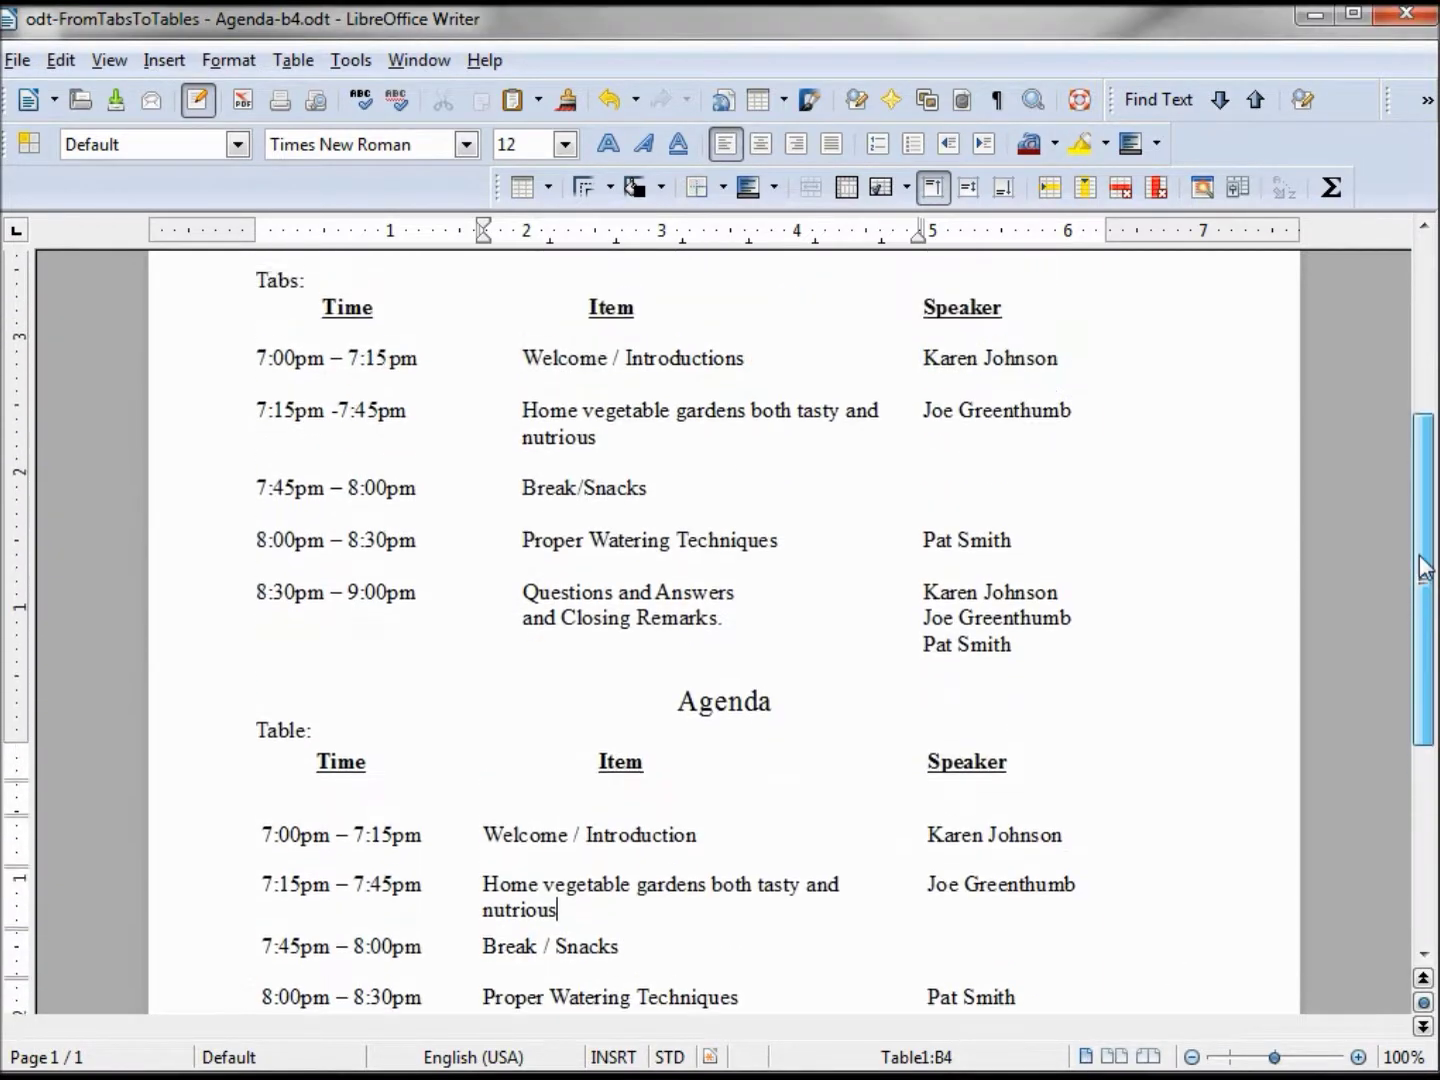
pyautogui.moveTo(923, 592); pyautogui.dragTo(1058, 593)
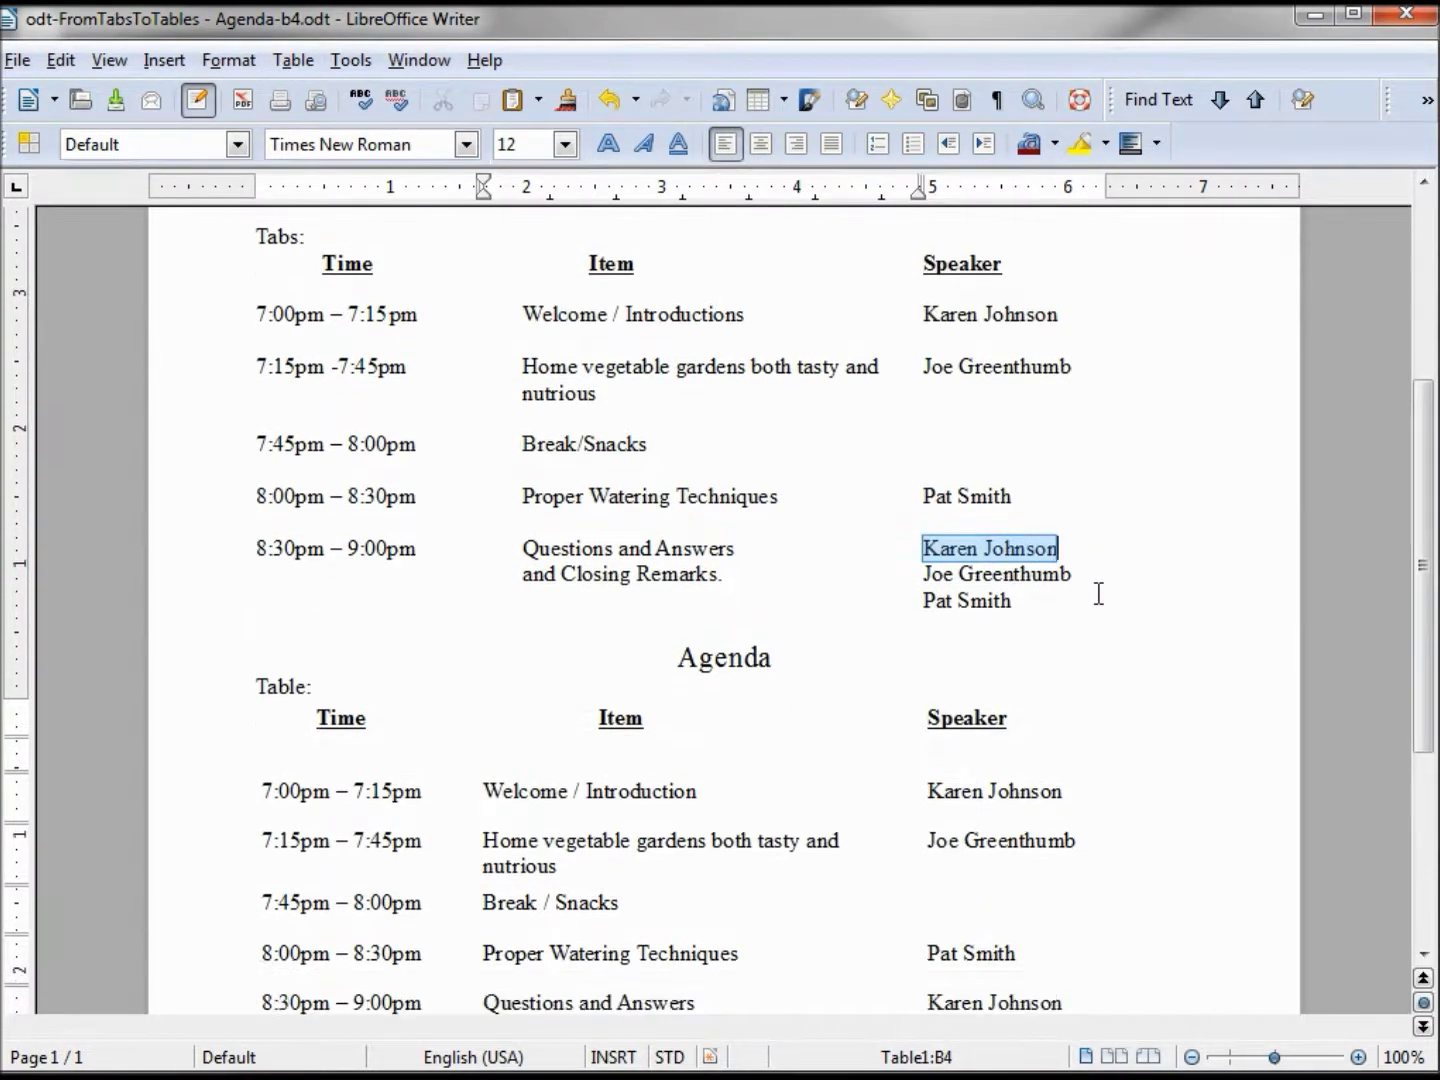
pyautogui.press('Delete')
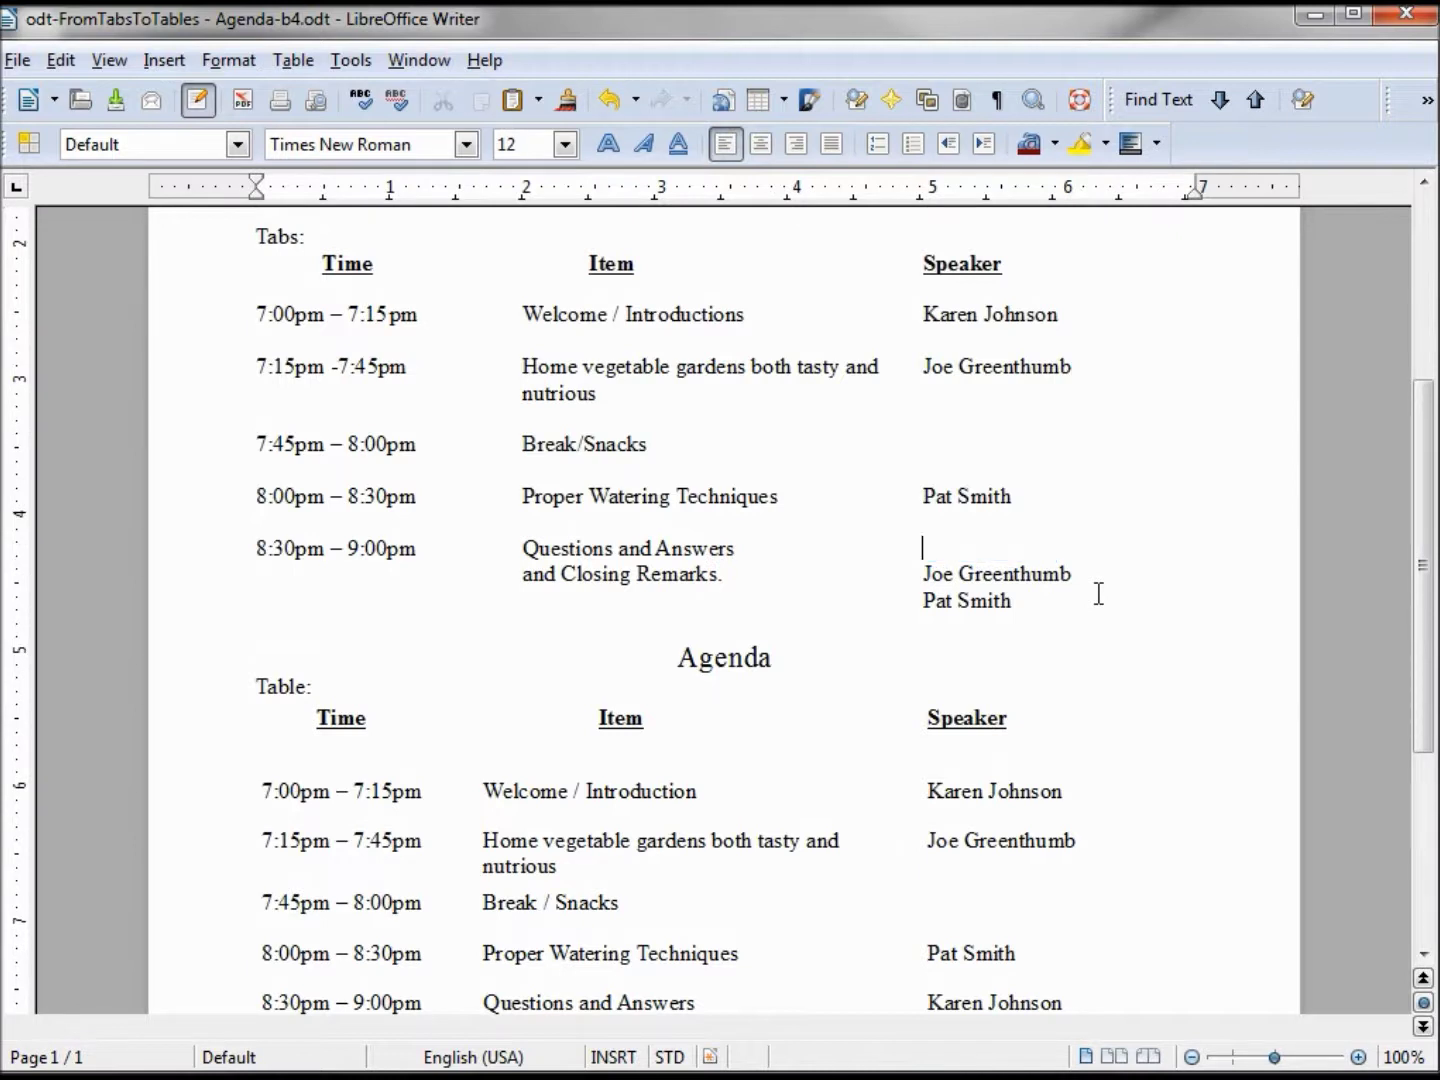
pyautogui.press('Down')
pyautogui.hotkey('shift', 'End')
pyautogui.hotkey('ctrl', 'c')
pyautogui.press('Delete')
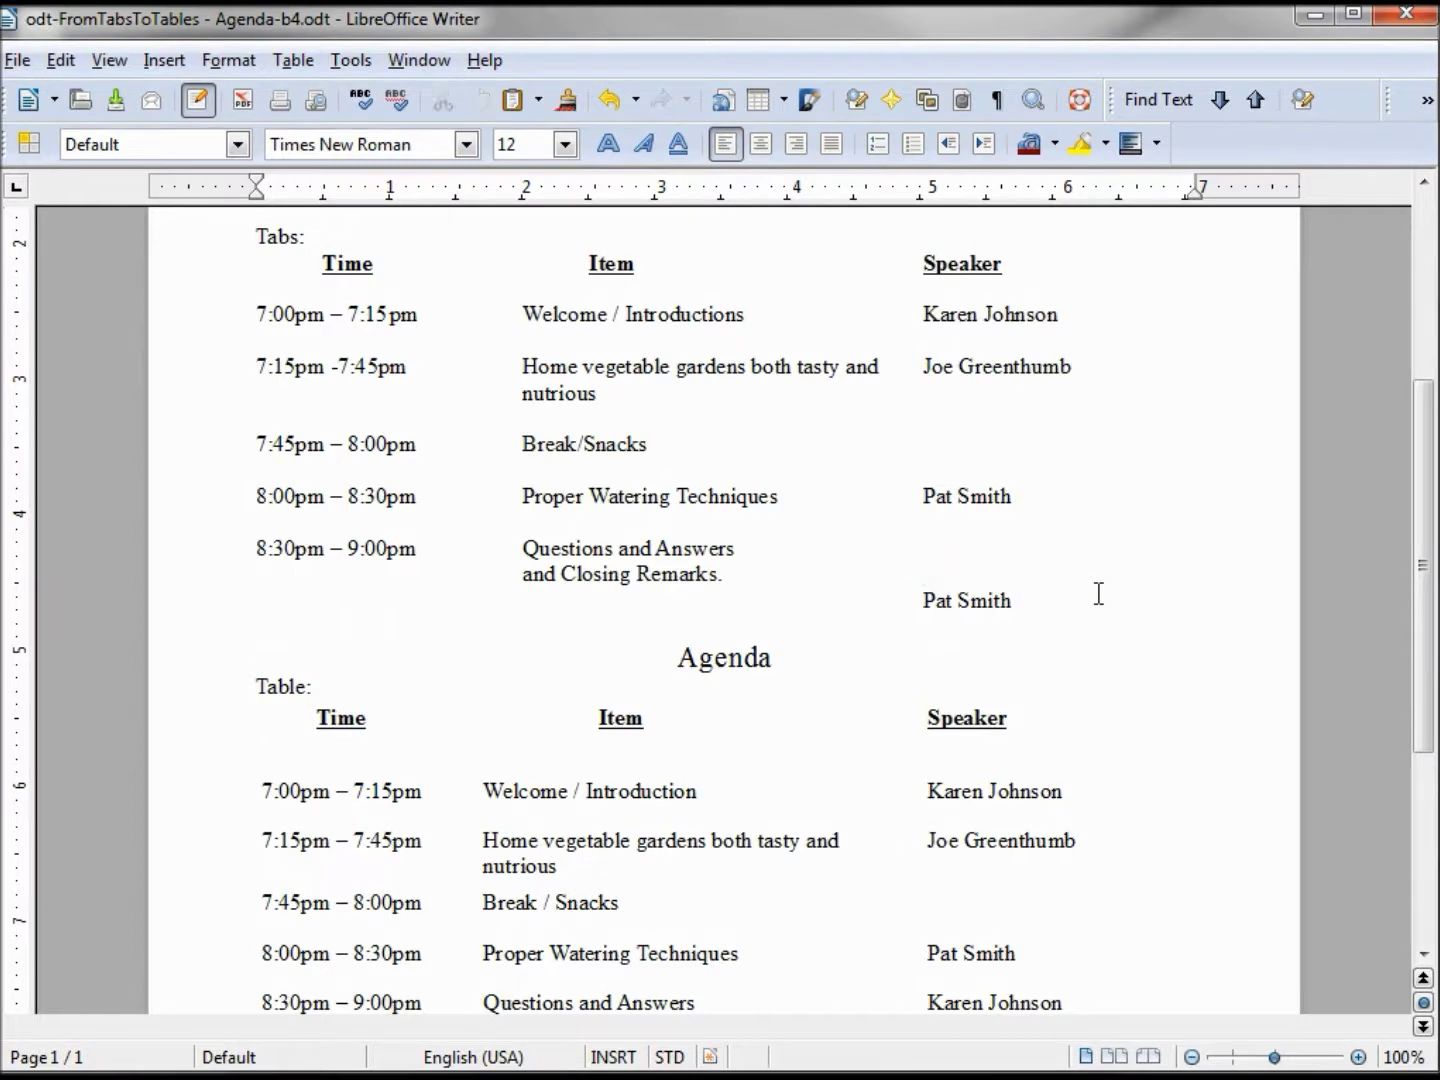
pyautogui.hotkey('ctrl', 'v')
# - Move Pat Smith up beneath Joe Greenthumb, removing the leftover empty line
pyautogui.press('Down')
pyautogui.press('End')
pyautogui.hotkey('shift', 'Left')
pyautogui.hotkey('shift', 'Left')
pyautogui.hotkey('shift', 'Left')
pyautogui.hotkey('shift', 'Left')
pyautogui.hotkey('shift', 'Left')
pyautogui.hotkey('shift', 'Left')
pyautogui.hotkey('shift', 'Left')
pyautogui.hotkey('shift', 'Left')
pyautogui.hotkey('shift', 'Left')
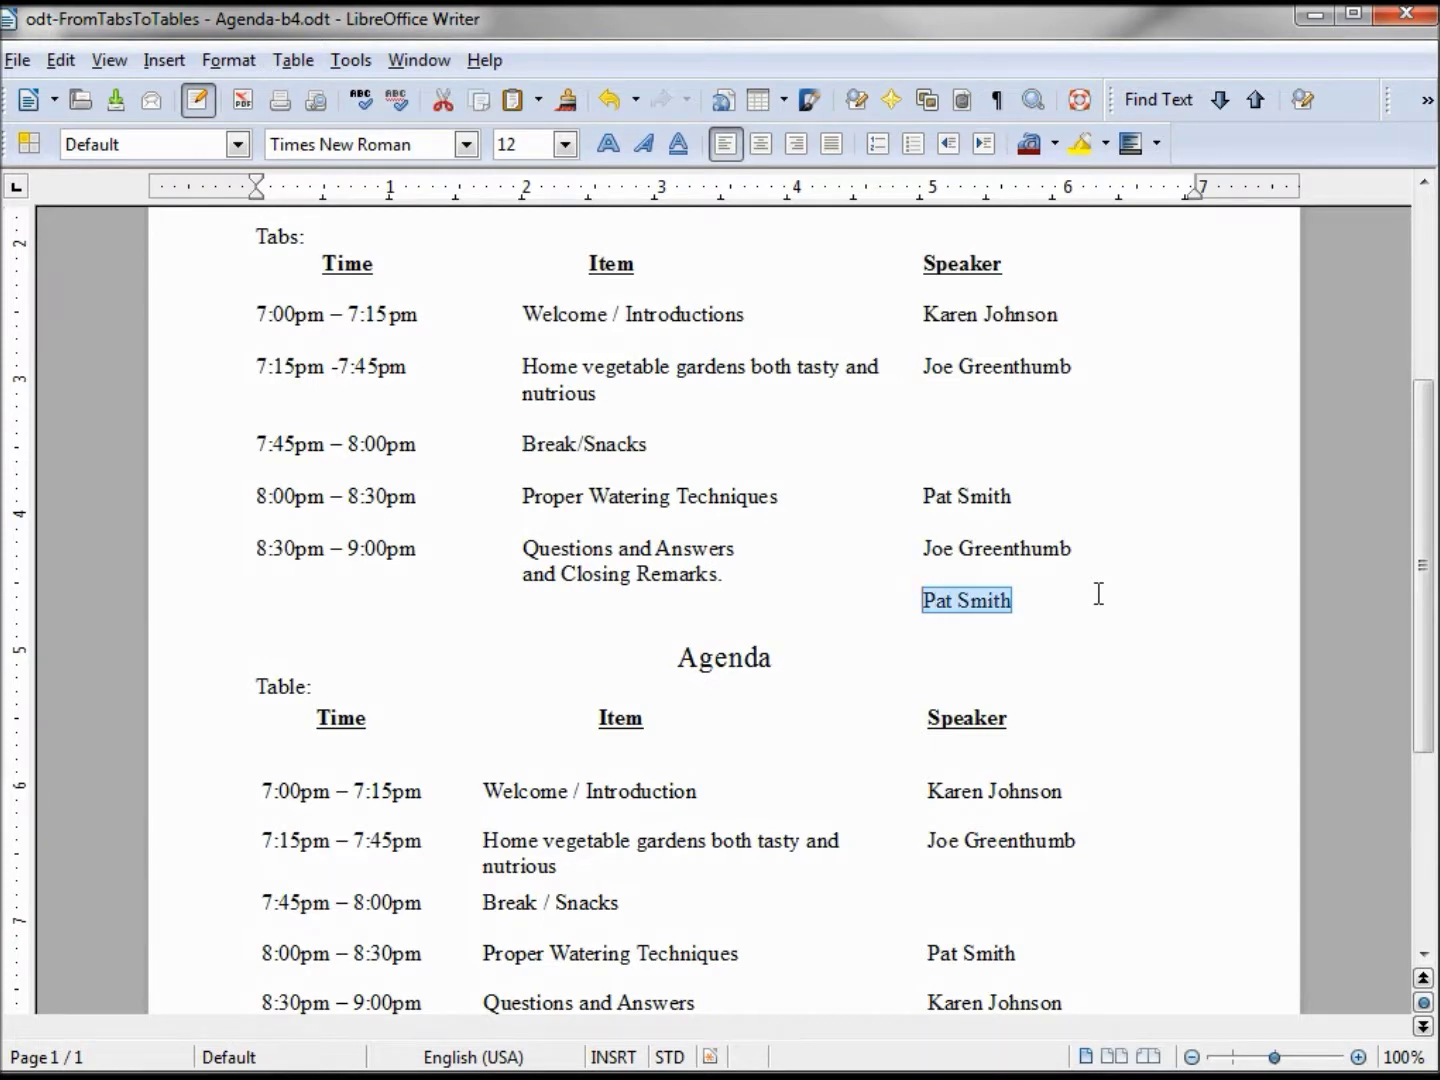
pyautogui.hotkey('ctrl', 'x')
pyautogui.press('BackSpace')
pyautogui.hotkey('ctrl', 'v')
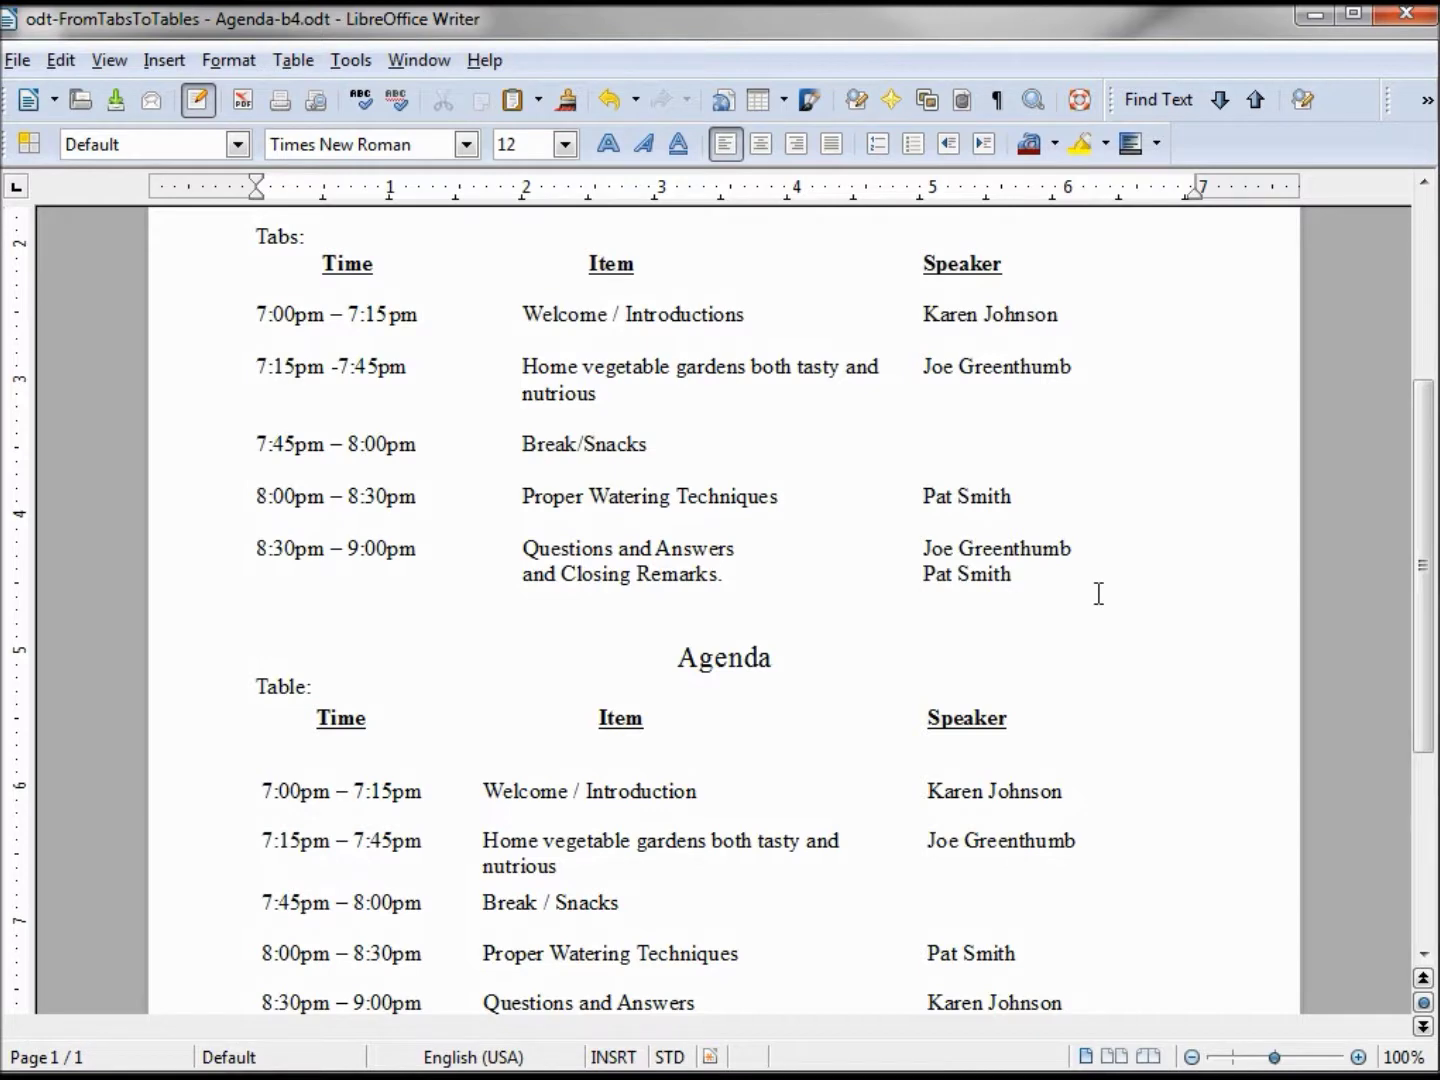
pyautogui.scroll(-6, 1098, 593)
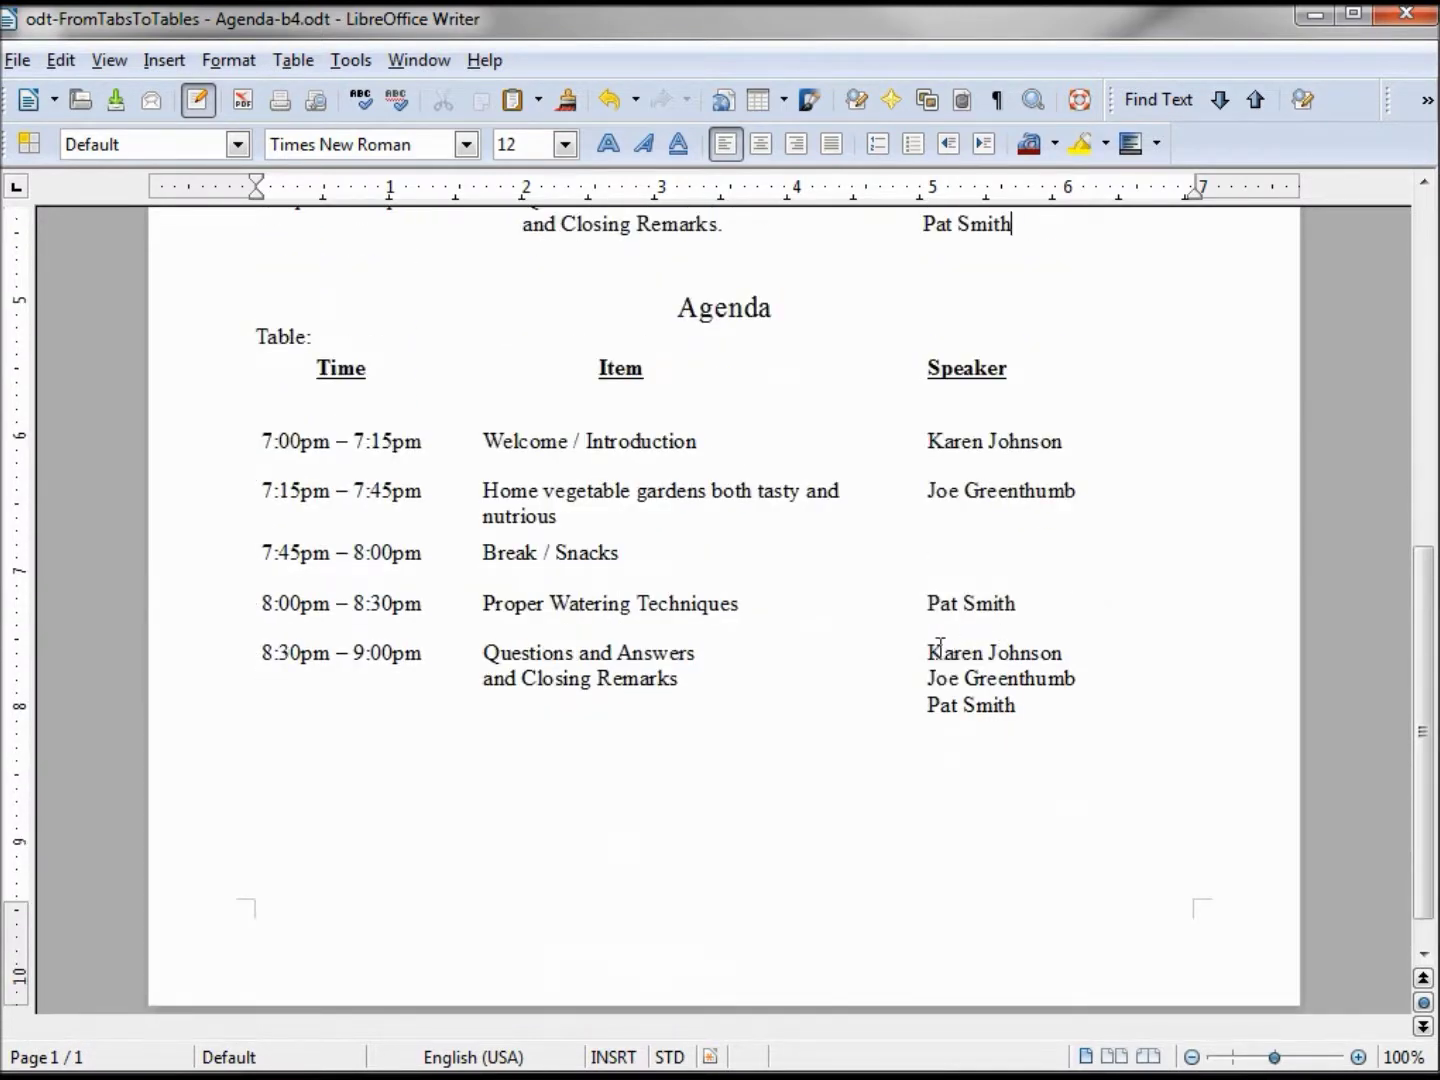
pyautogui.click(924, 653)
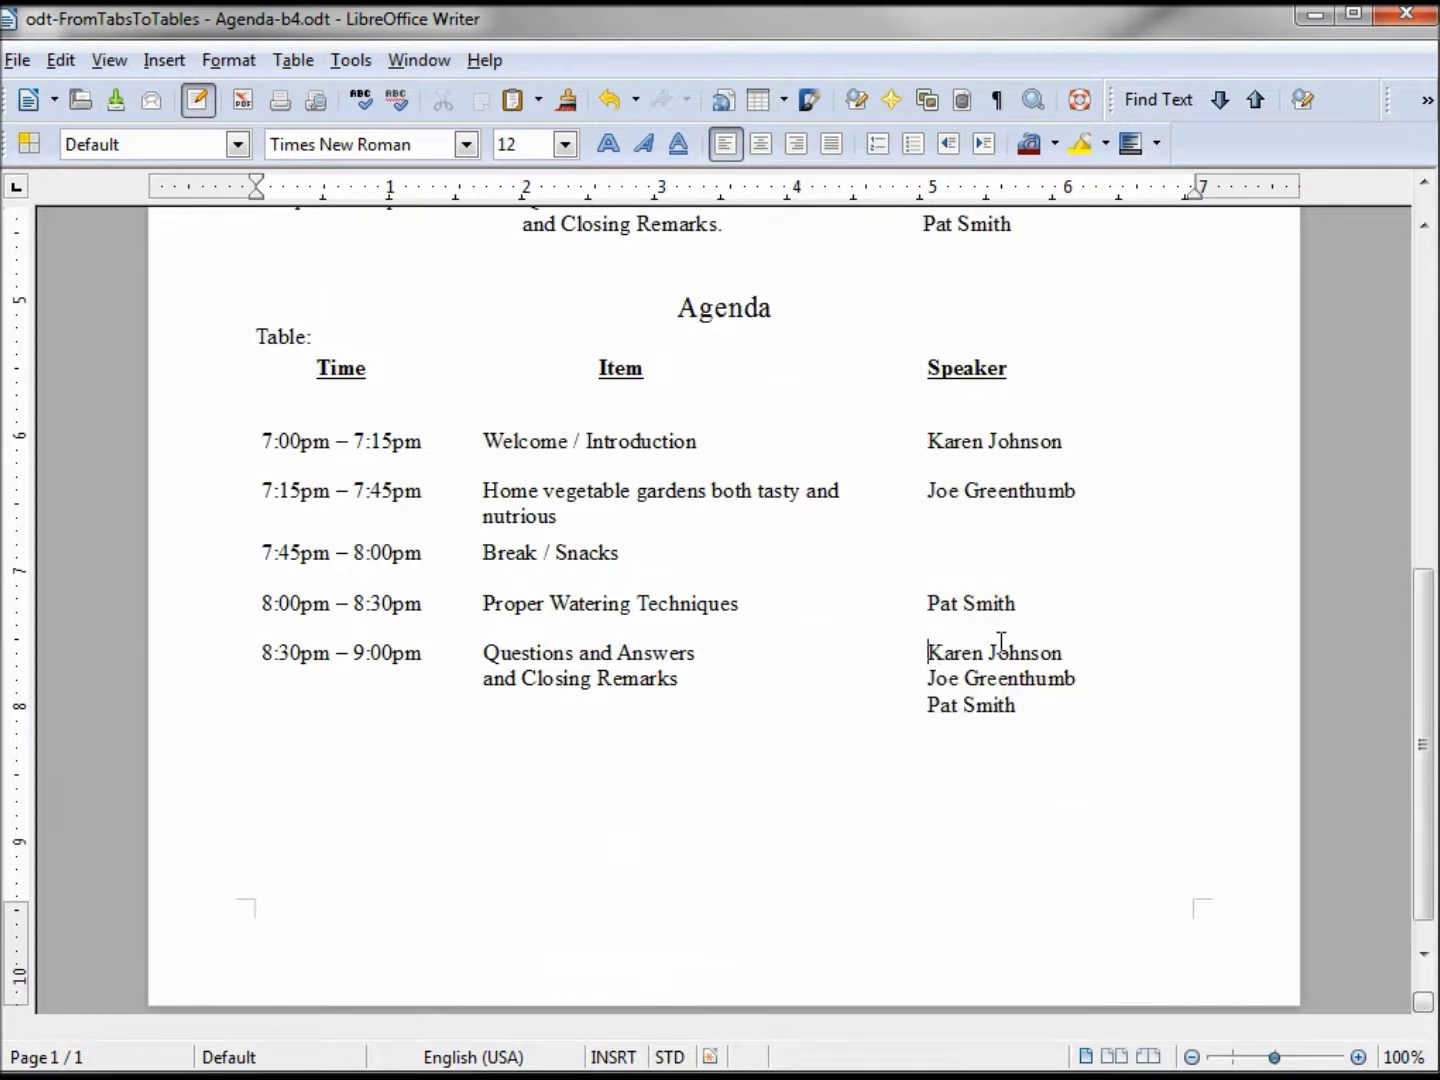
pyautogui.hotkey('shift', 'End')
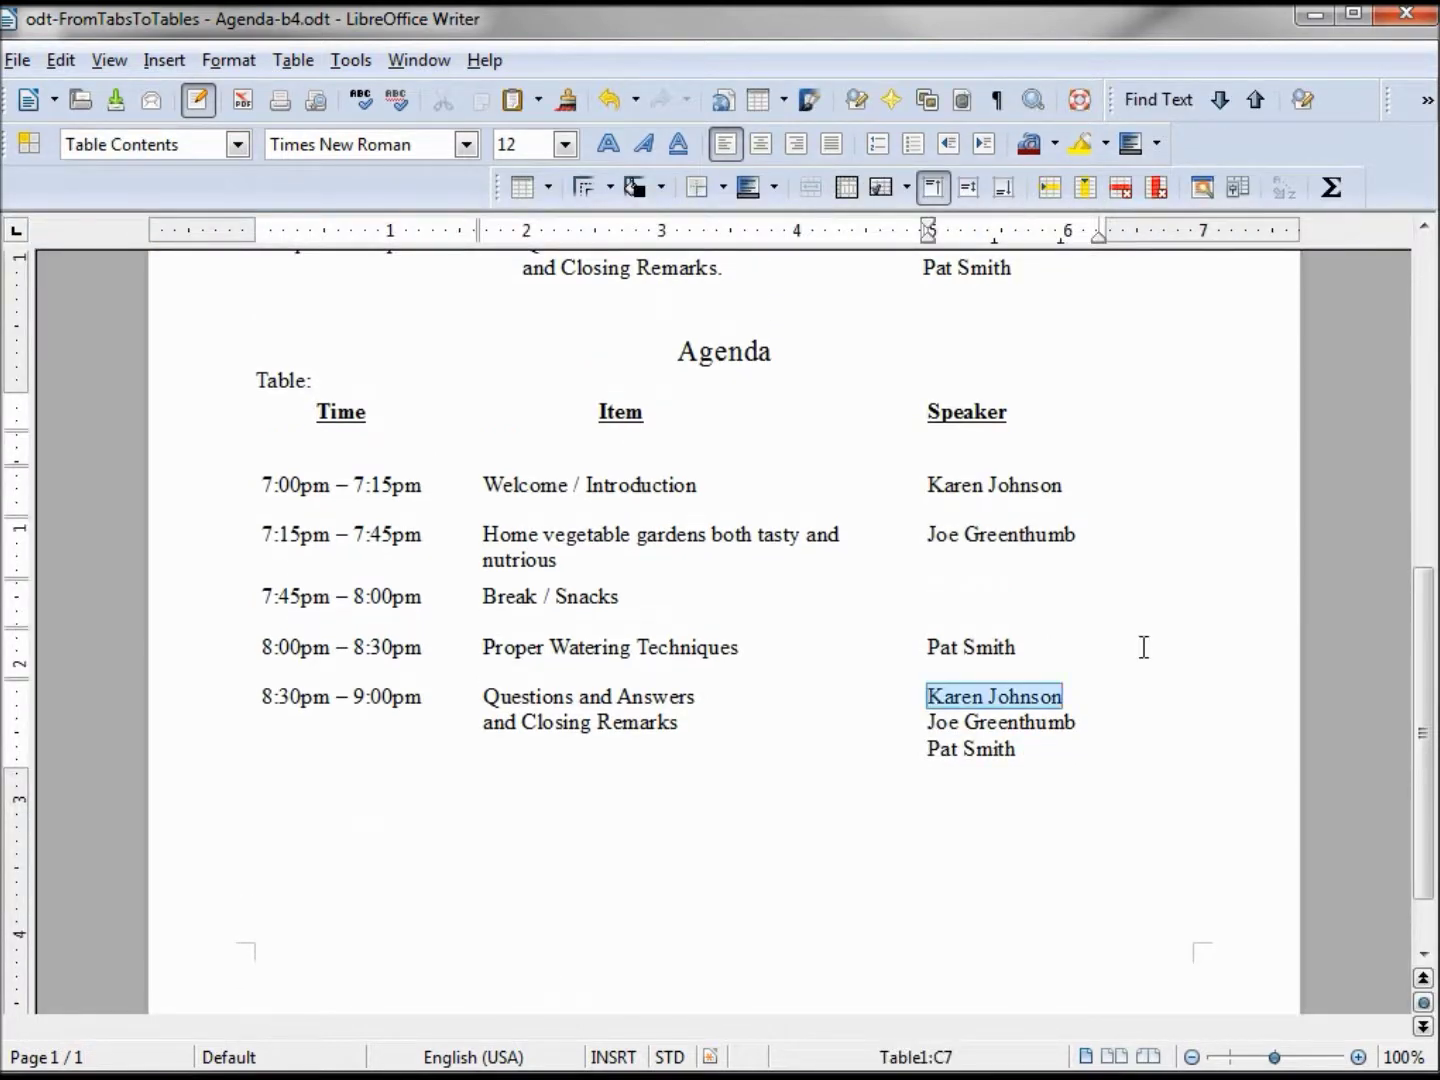
pyautogui.press('Delete')
pyautogui.press('Delete')
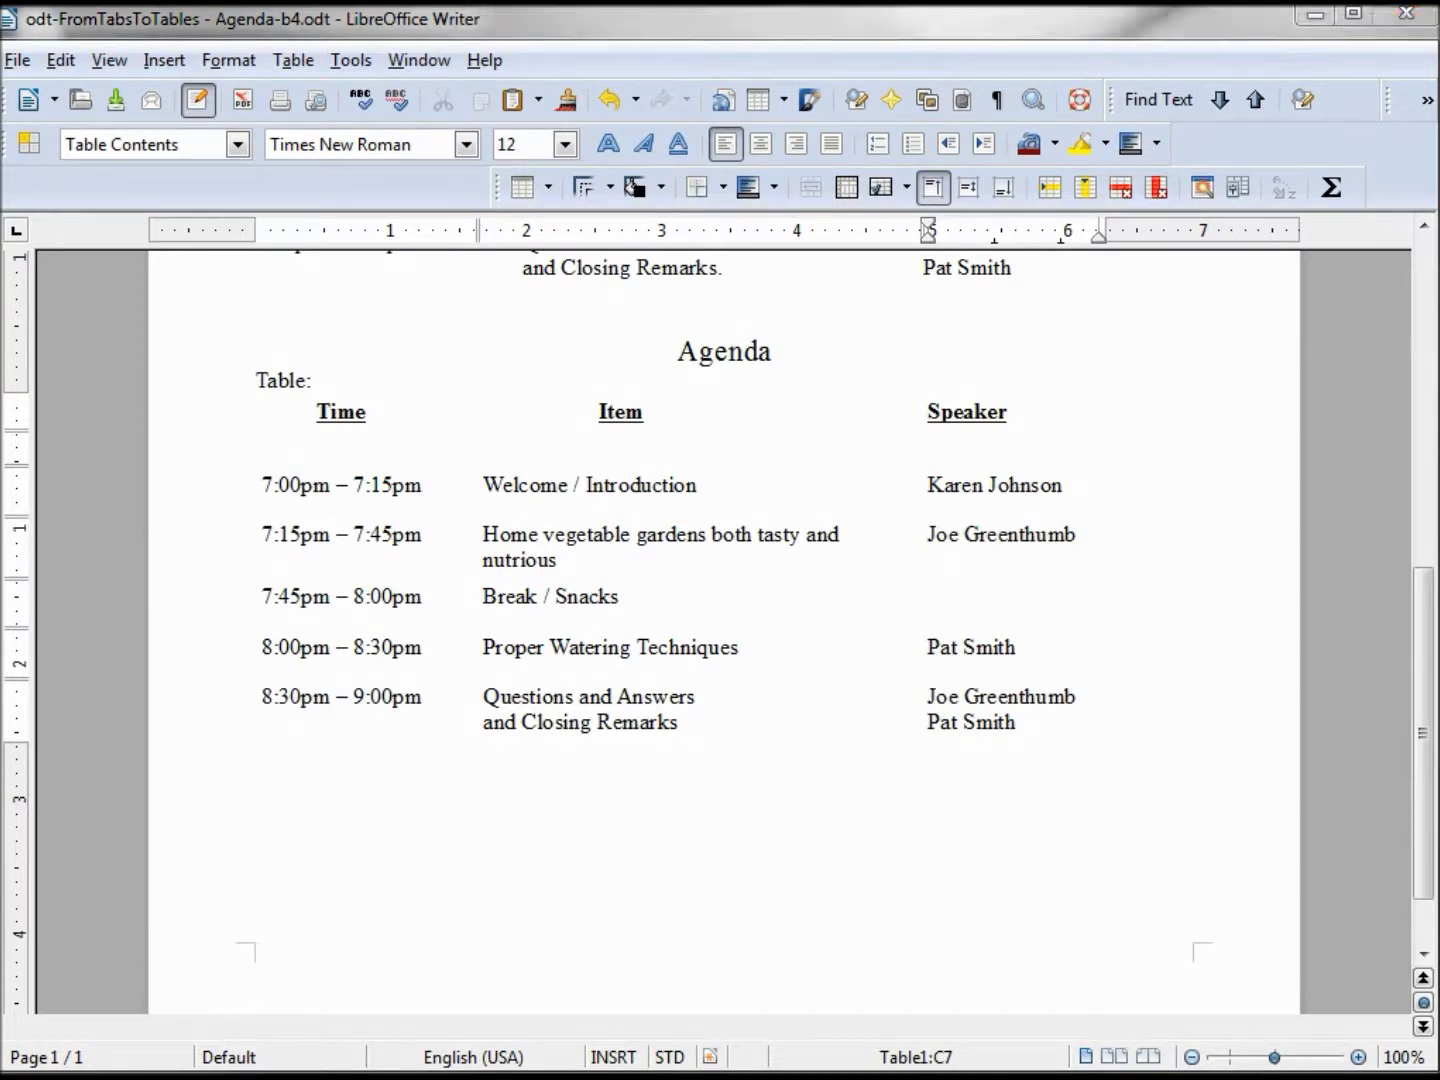
pyautogui.click(292, 62)
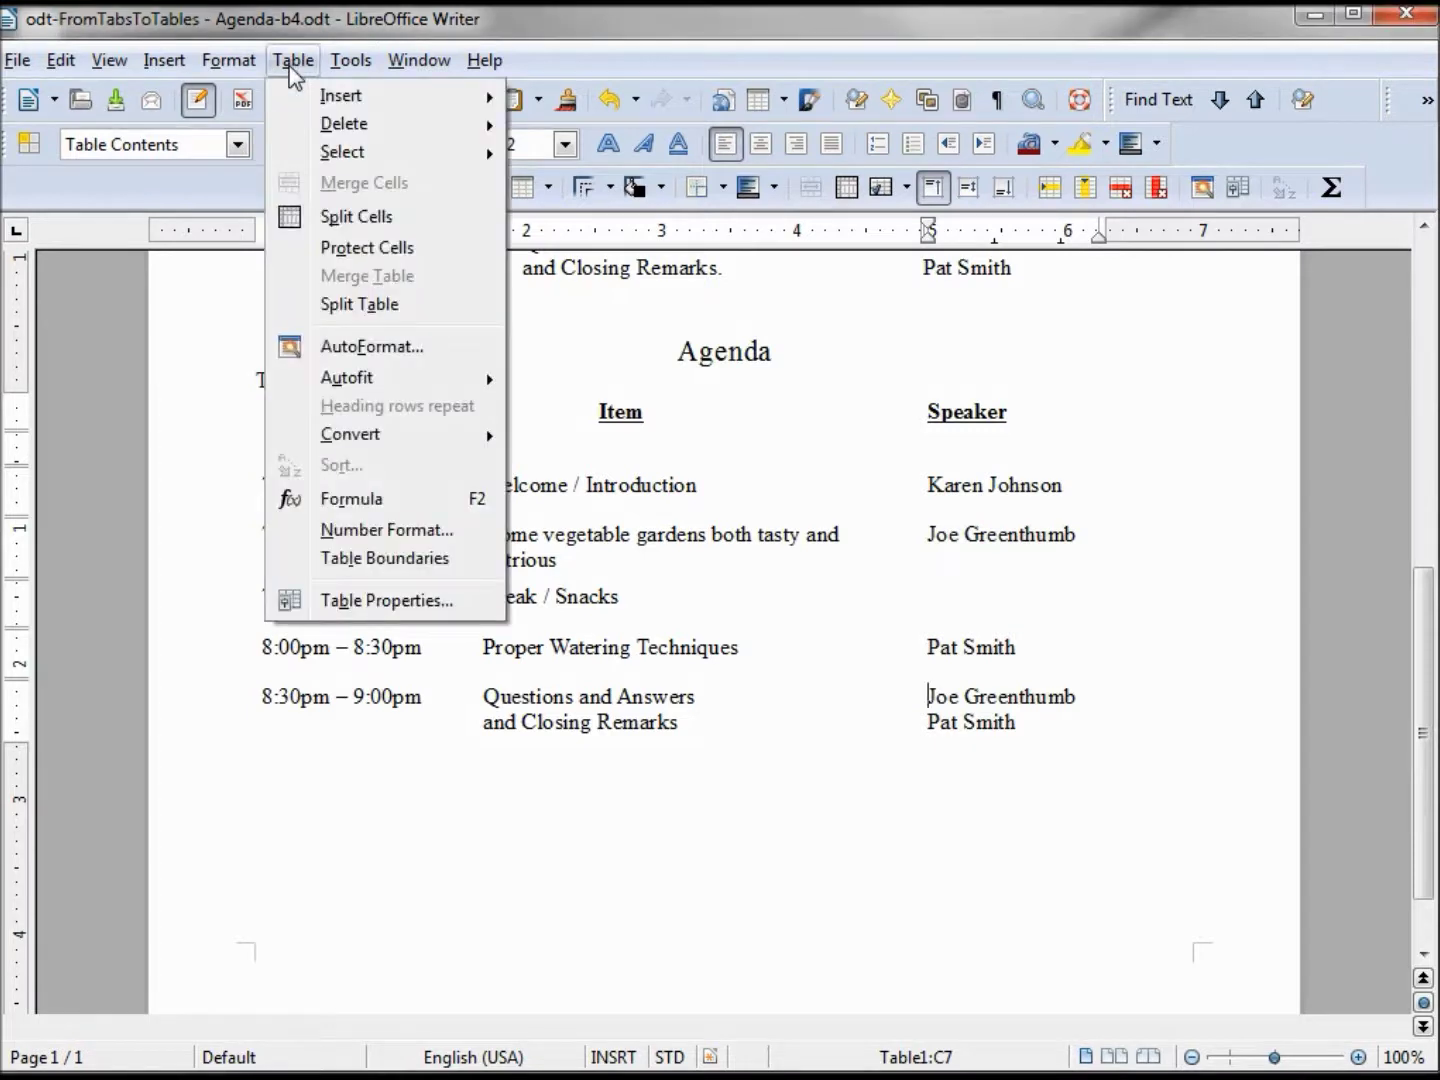
# - Turn on Table Boundaries and display formatting marks across the agenda
pyautogui.click(375, 563)
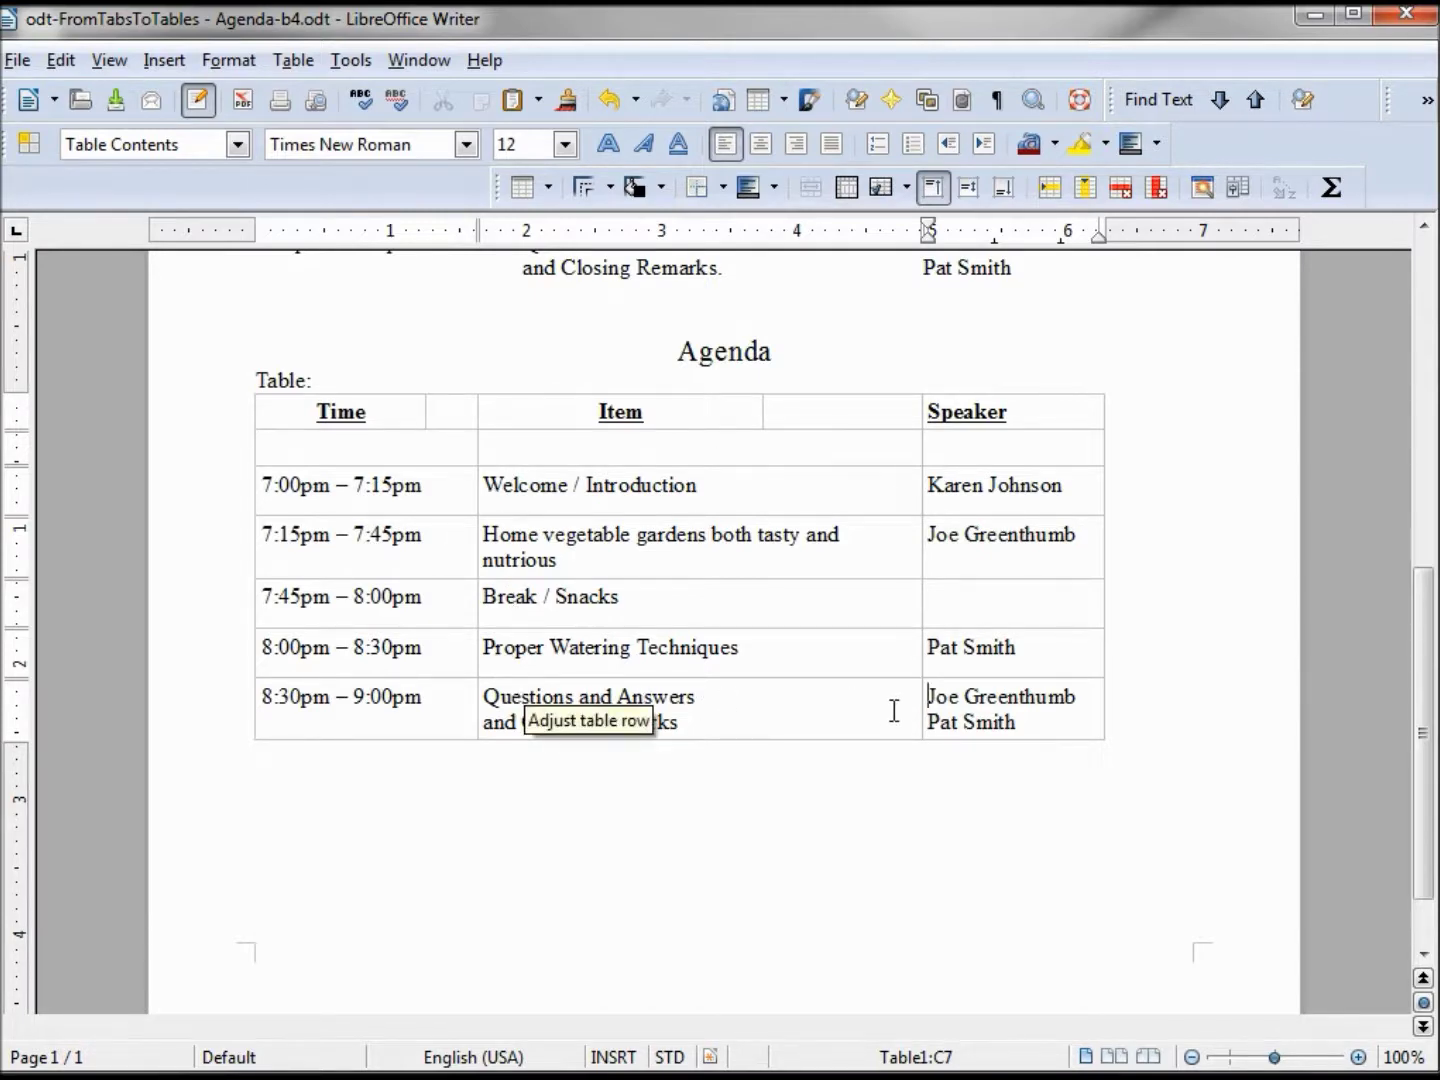
pyautogui.scroll(10, 895, 710)
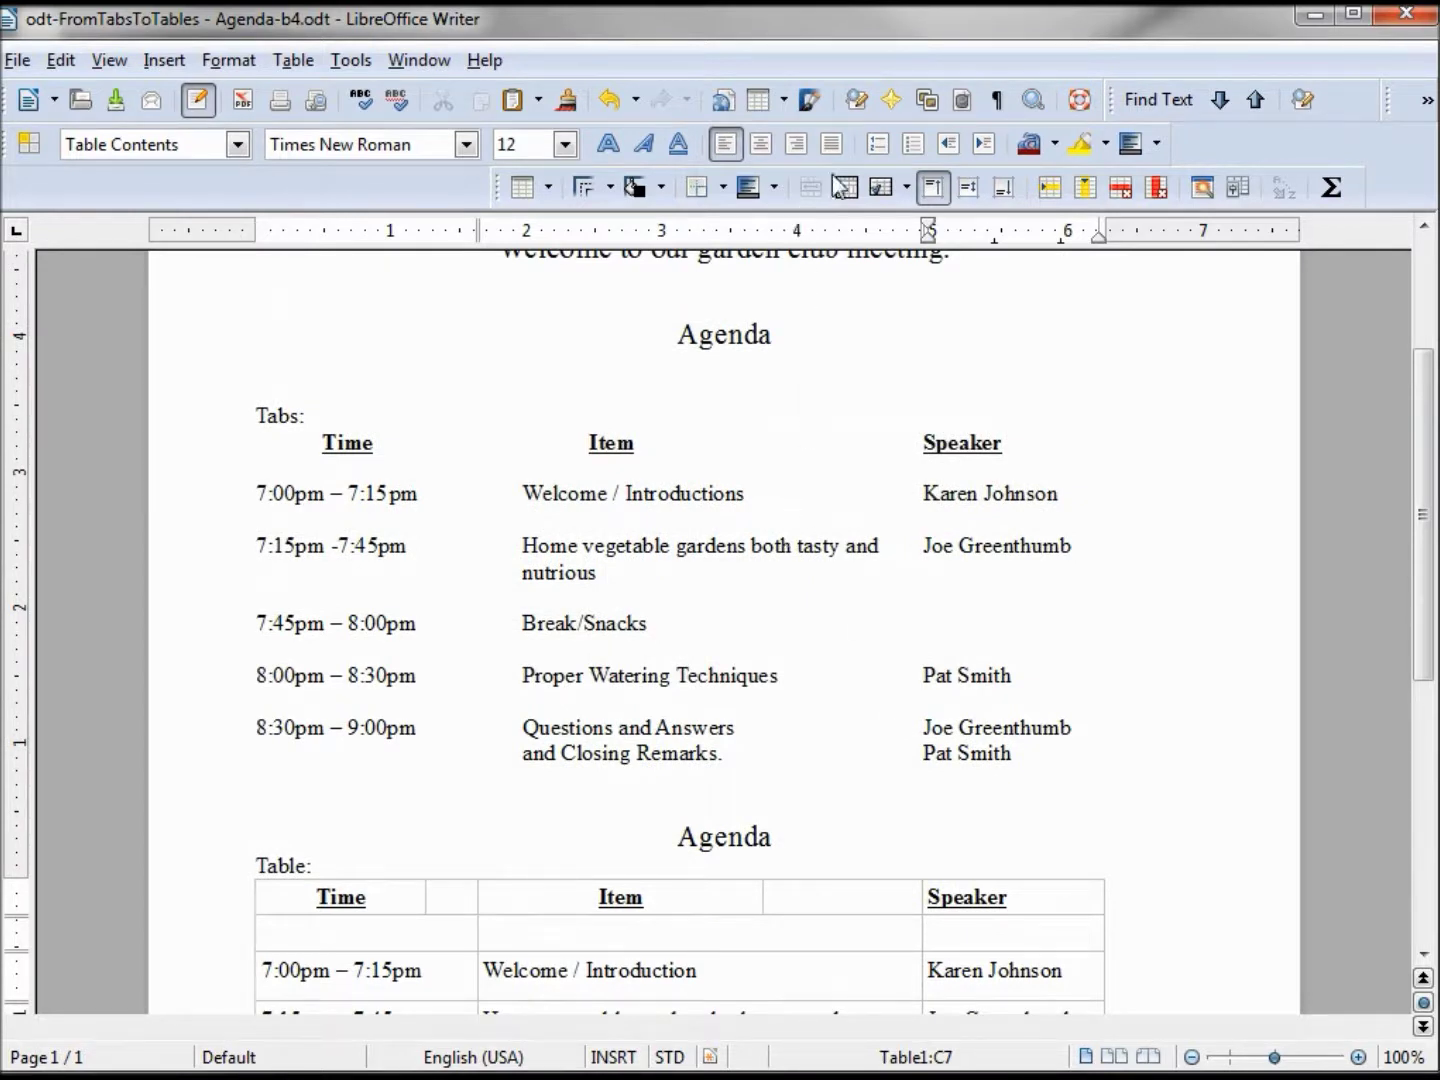
pyautogui.click(997, 100)
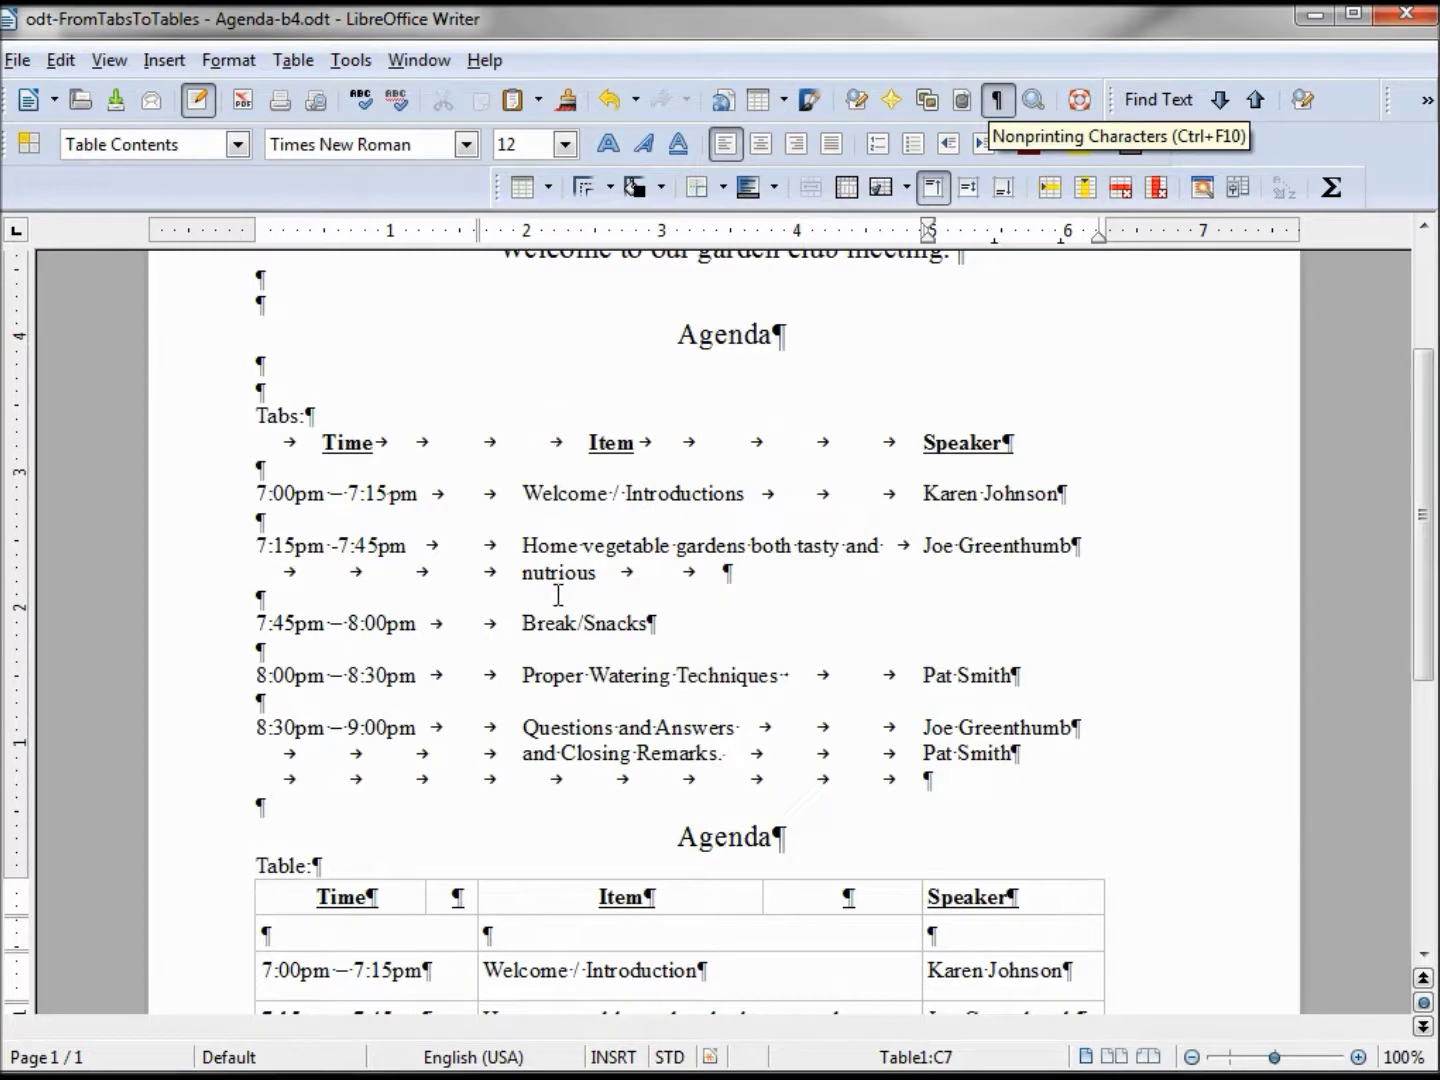
pyautogui.scroll(-1, 560, 594)
pyautogui.scroll(-5, 561, 594)
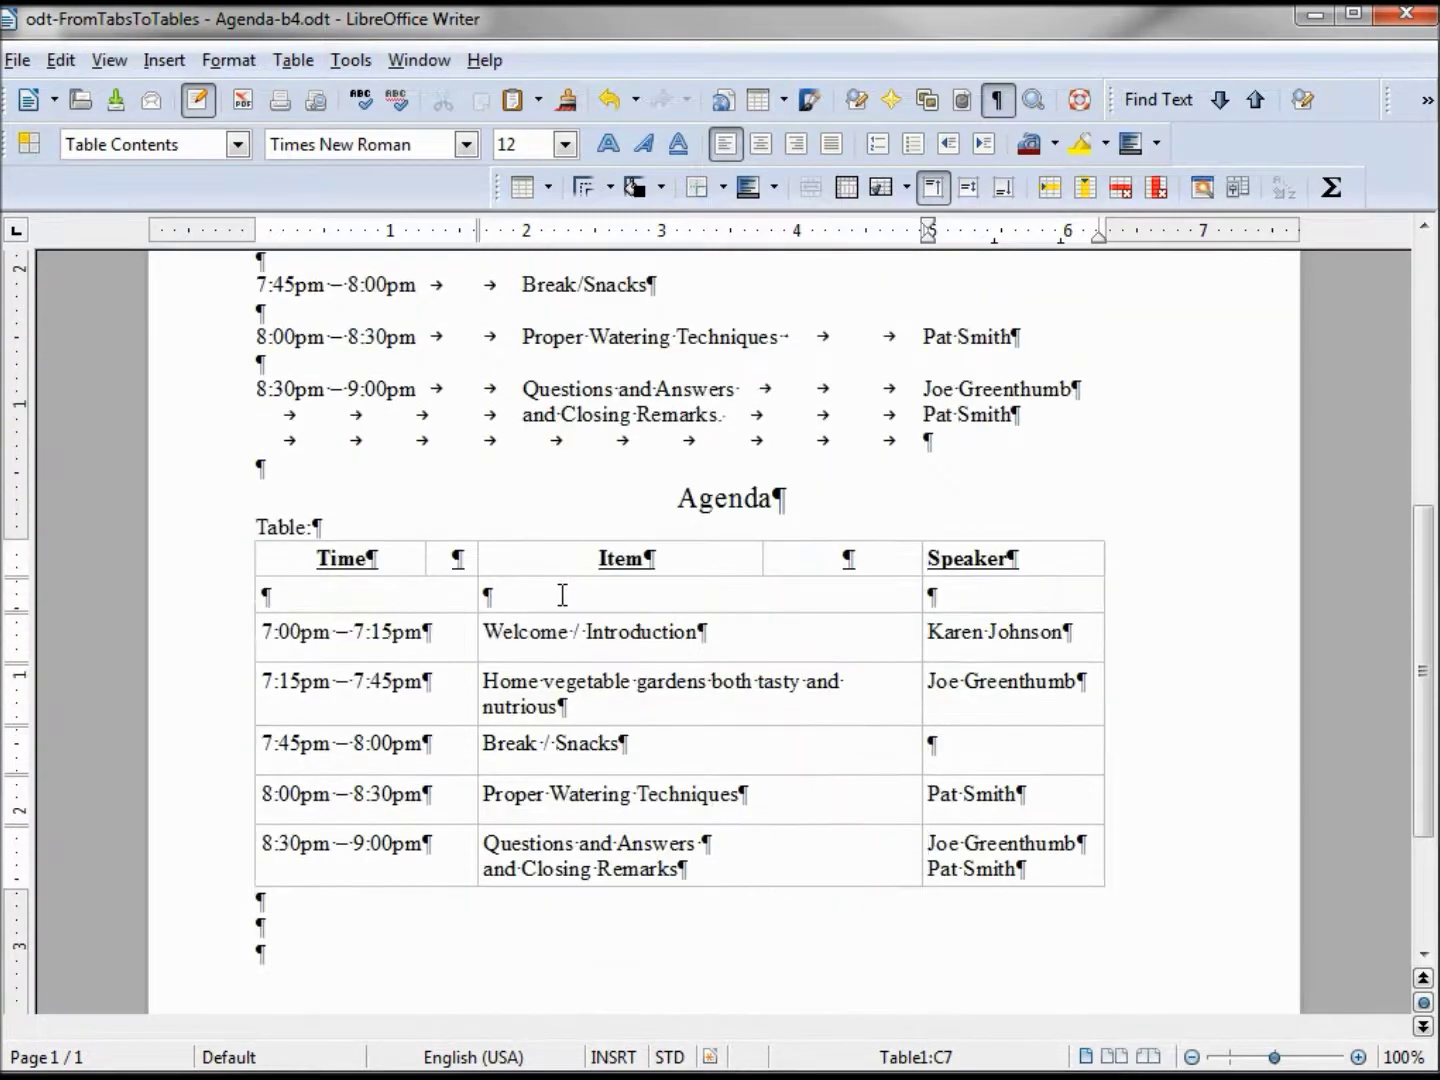